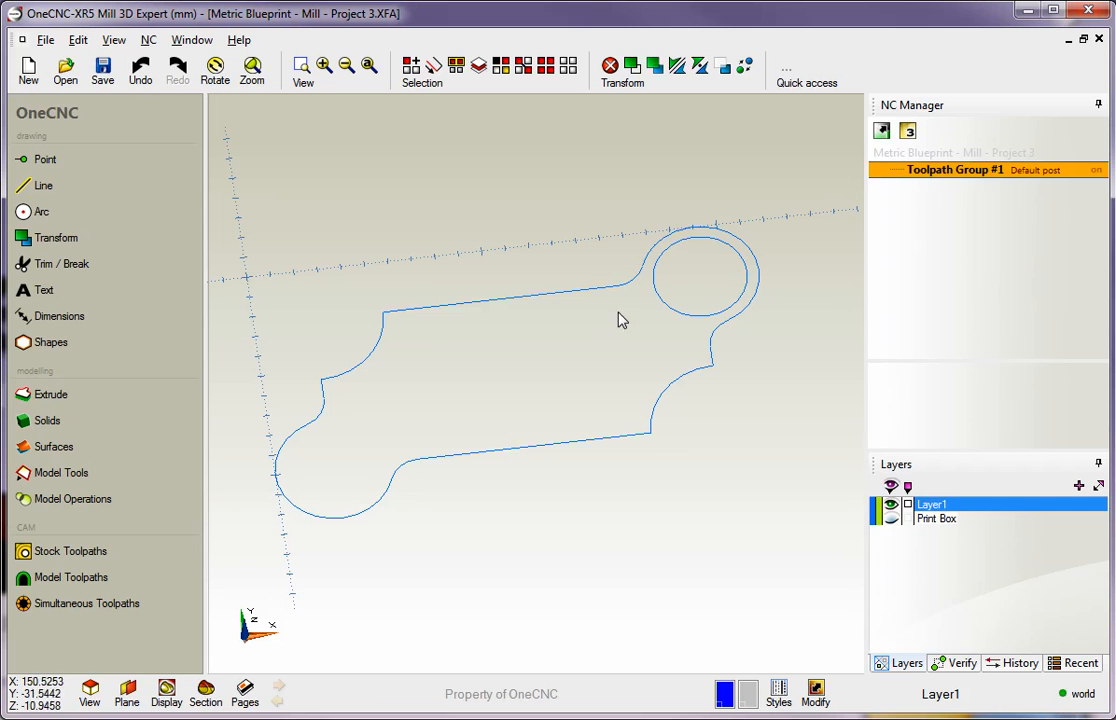
Start a Chamfer edge toolpath on the whole outer profile, beginning on the long upper edge, heading towards the circle on the outer side
middle_click_drag(537, 452, 572, 439)
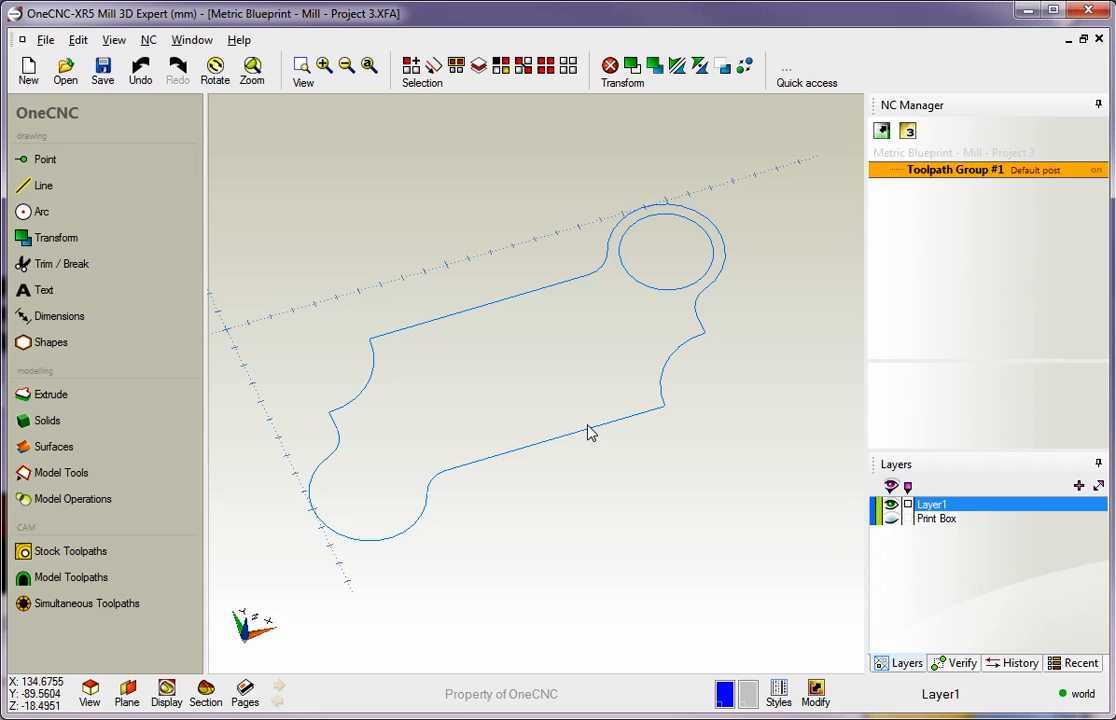
left_click(96, 556)
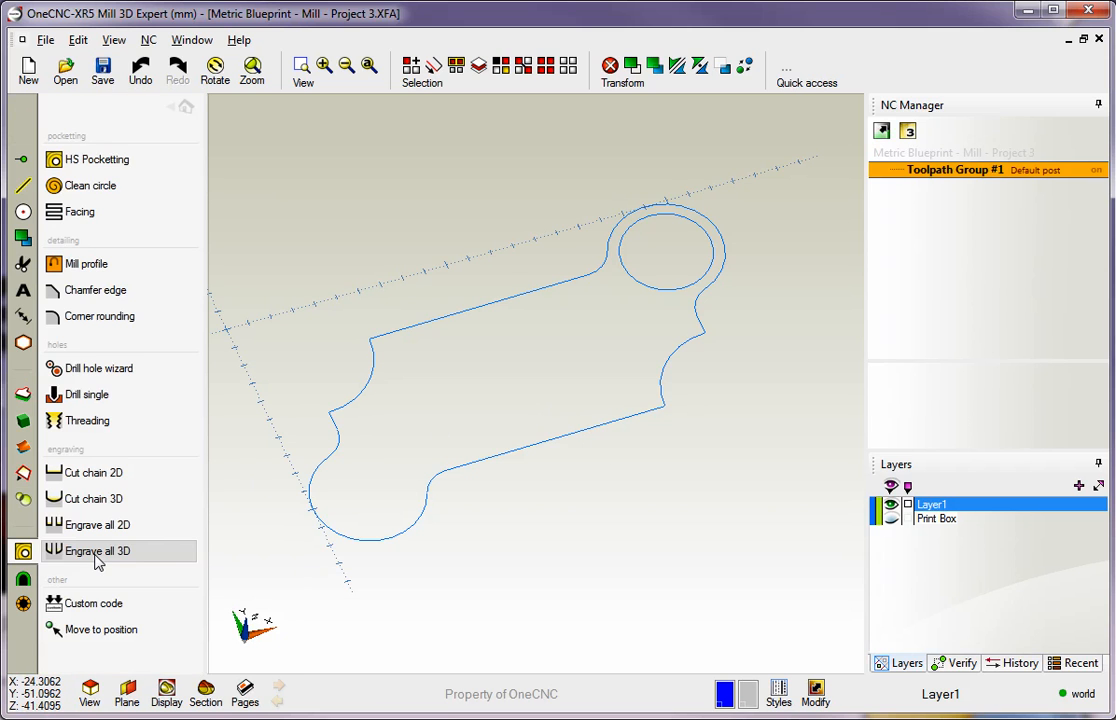
left_click(90, 292)
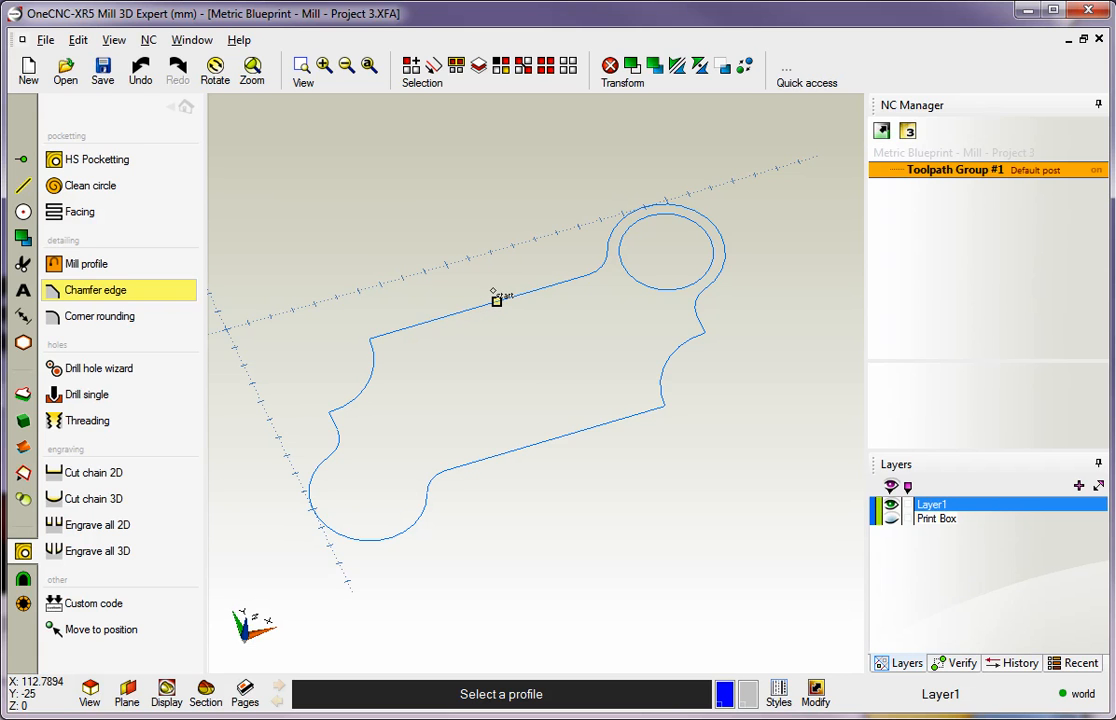
left_click(495, 300)
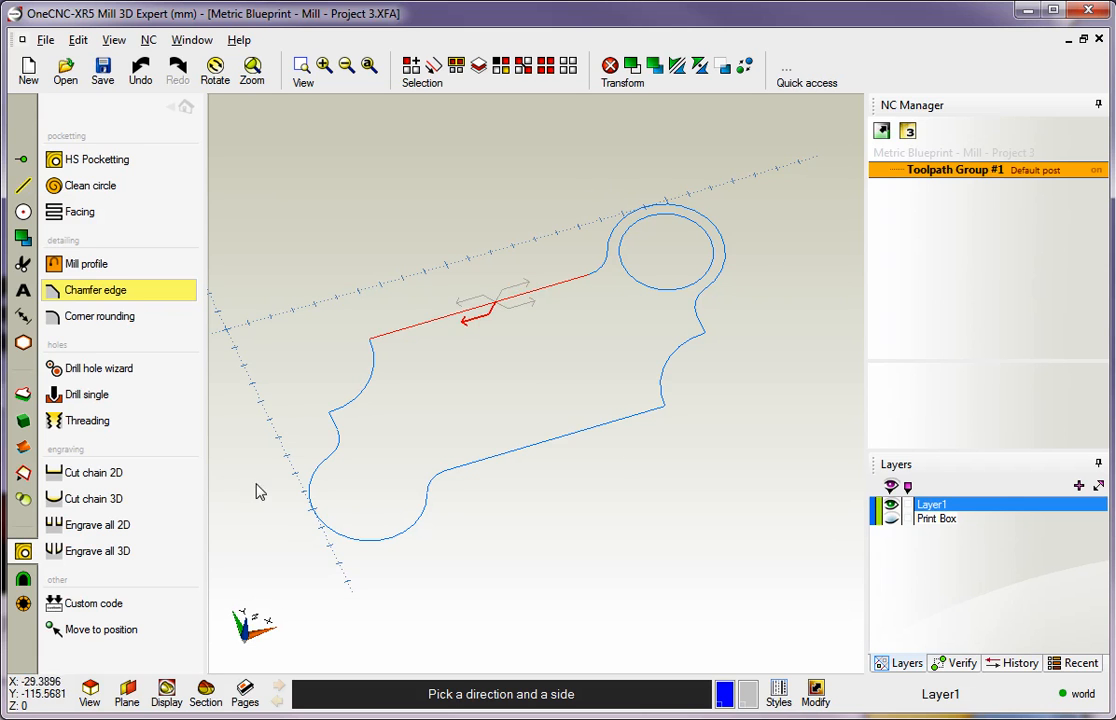
left_click(520, 291)
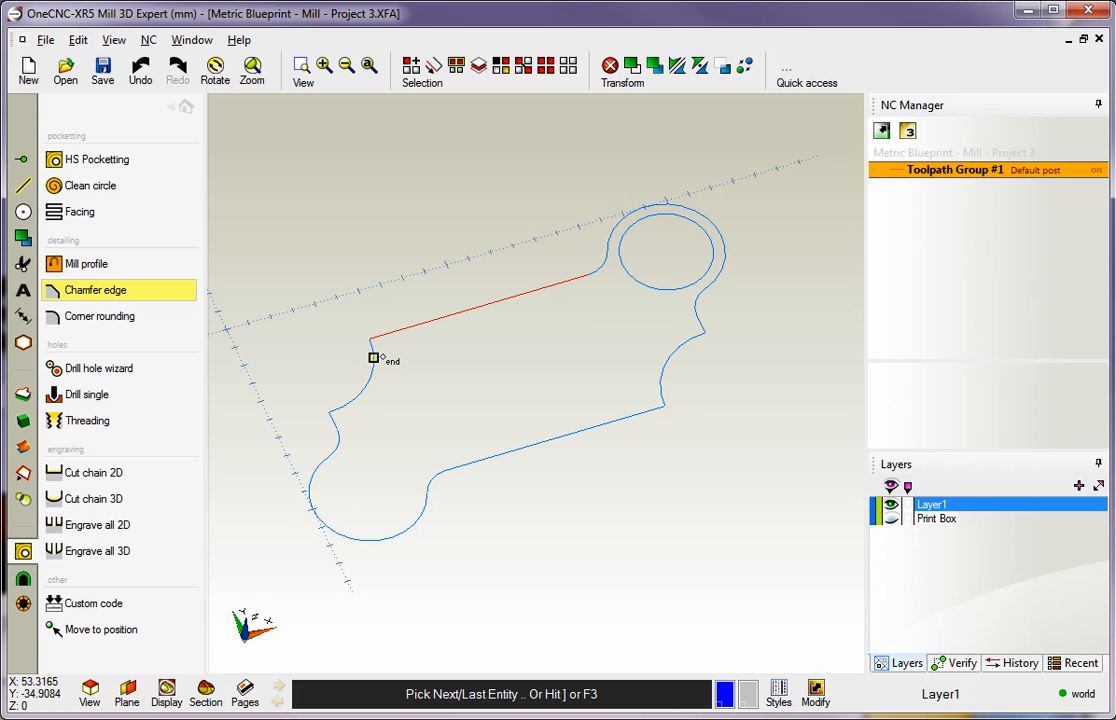
left_click(376, 357)
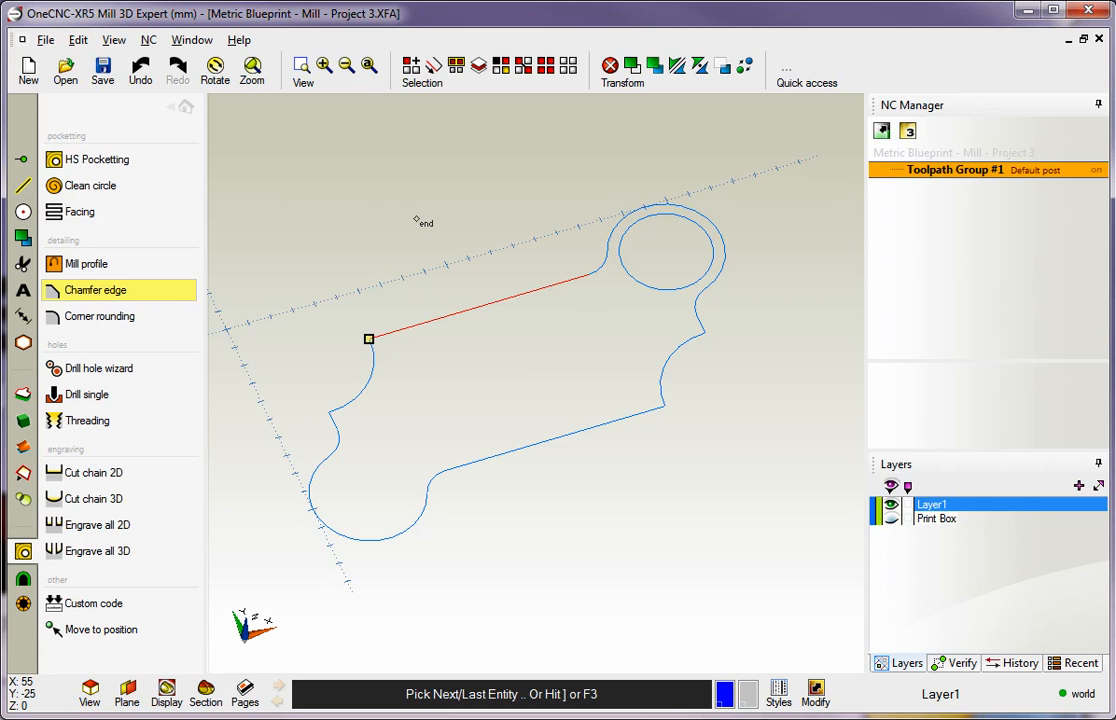
key("F3")
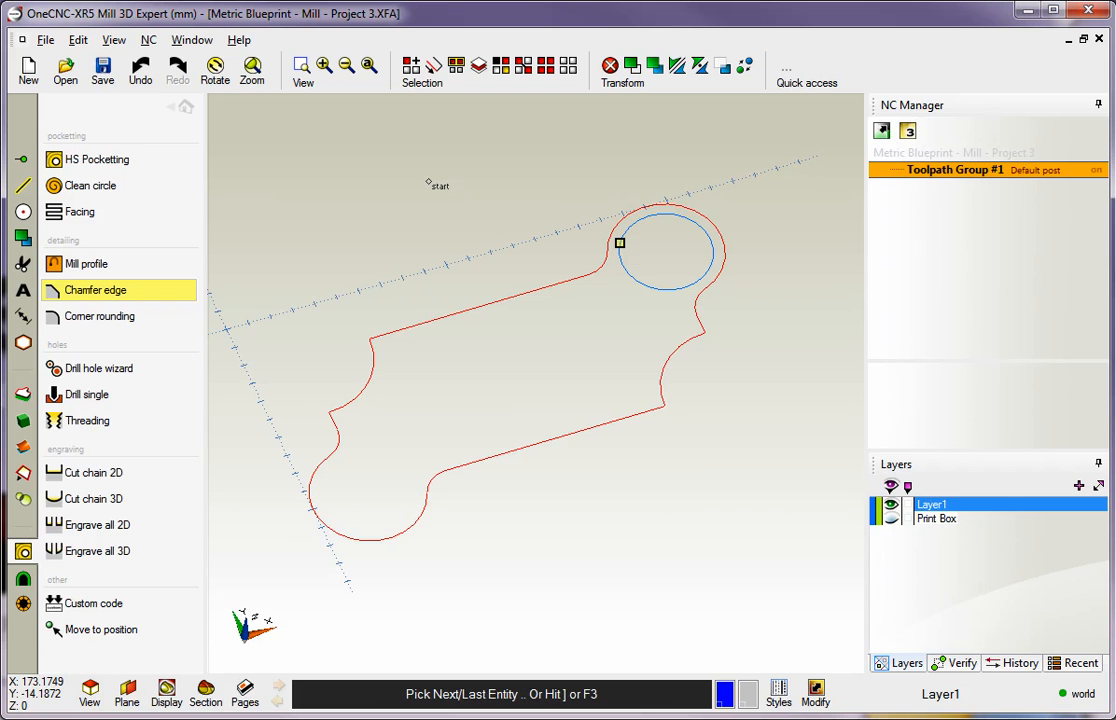
key("F3")
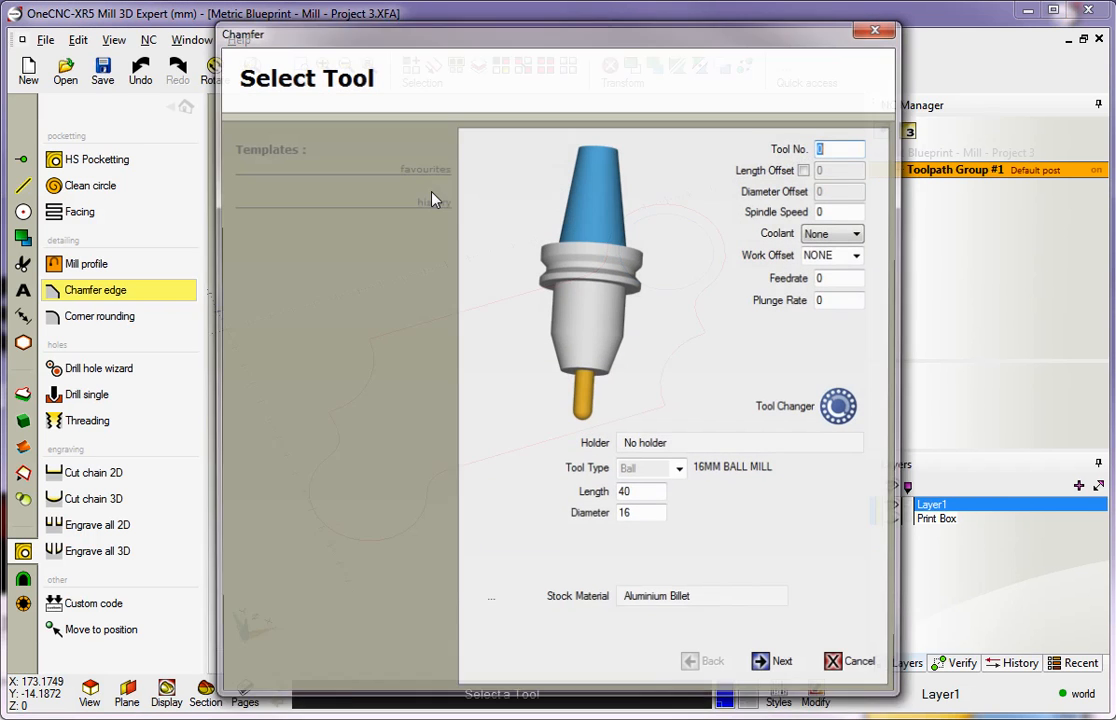
Set the chamfer tool data to tool number 1, spindle speed 3000, flood coolant and feedrate .25
left_click_drag(323, 20, 160, 21)
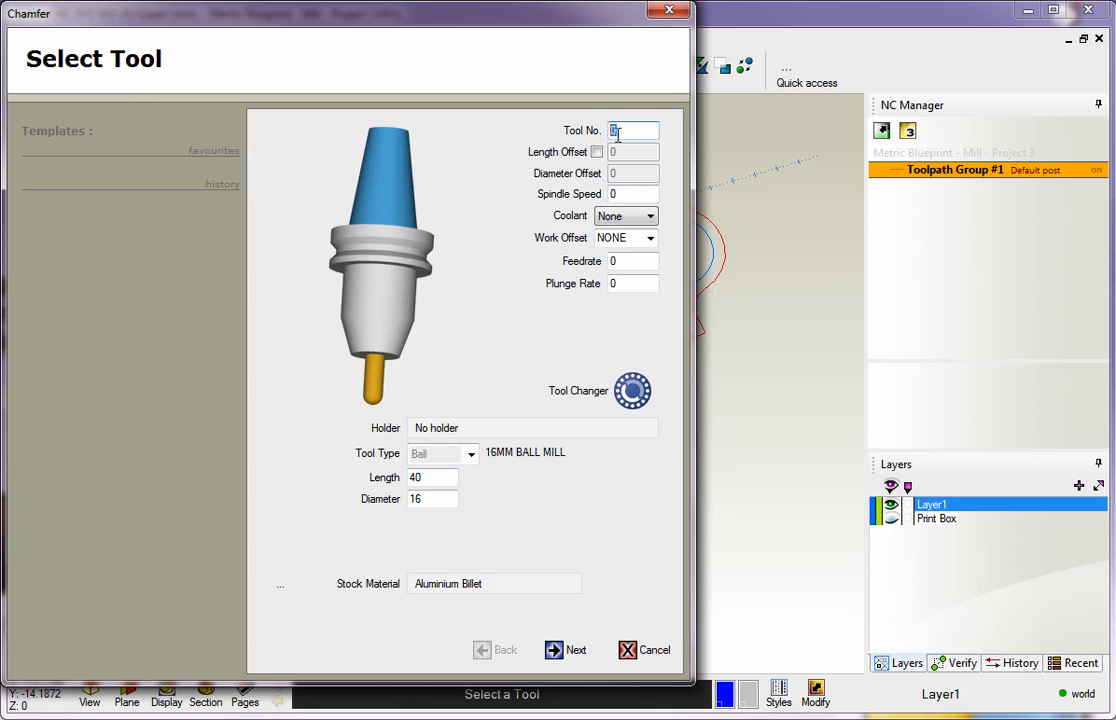
type("1")
left_click(627, 197)
type("3000")
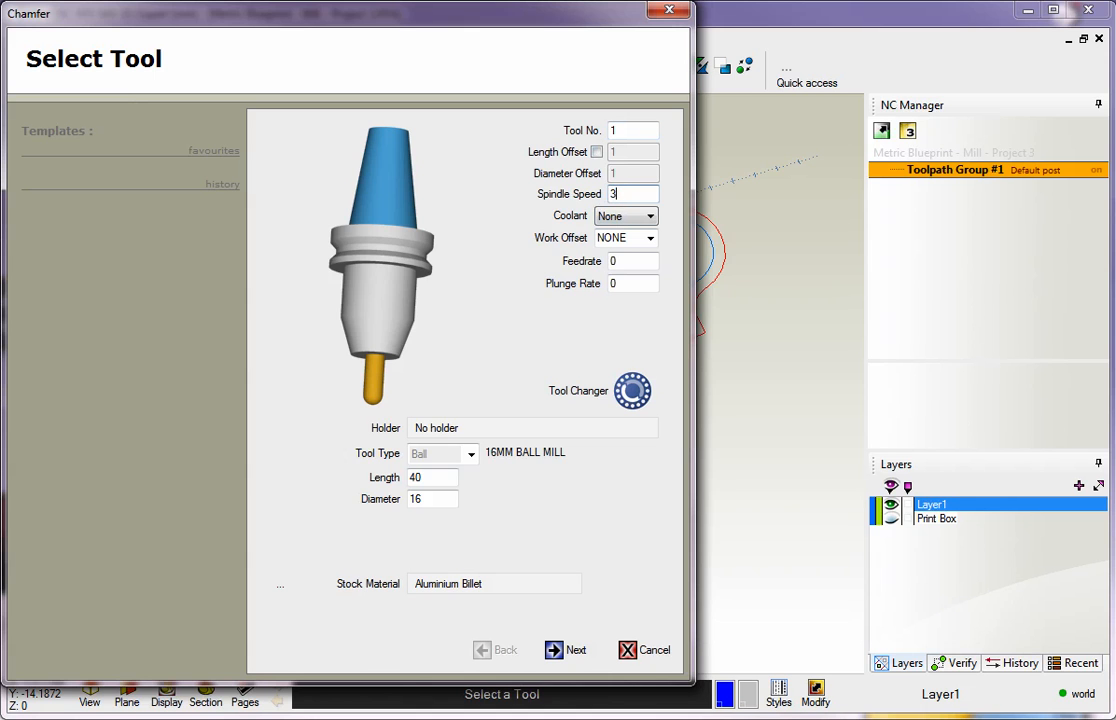
left_click(630, 216)
left_click(622, 243)
left_click_drag(627, 263, 594, 265)
type(".25")
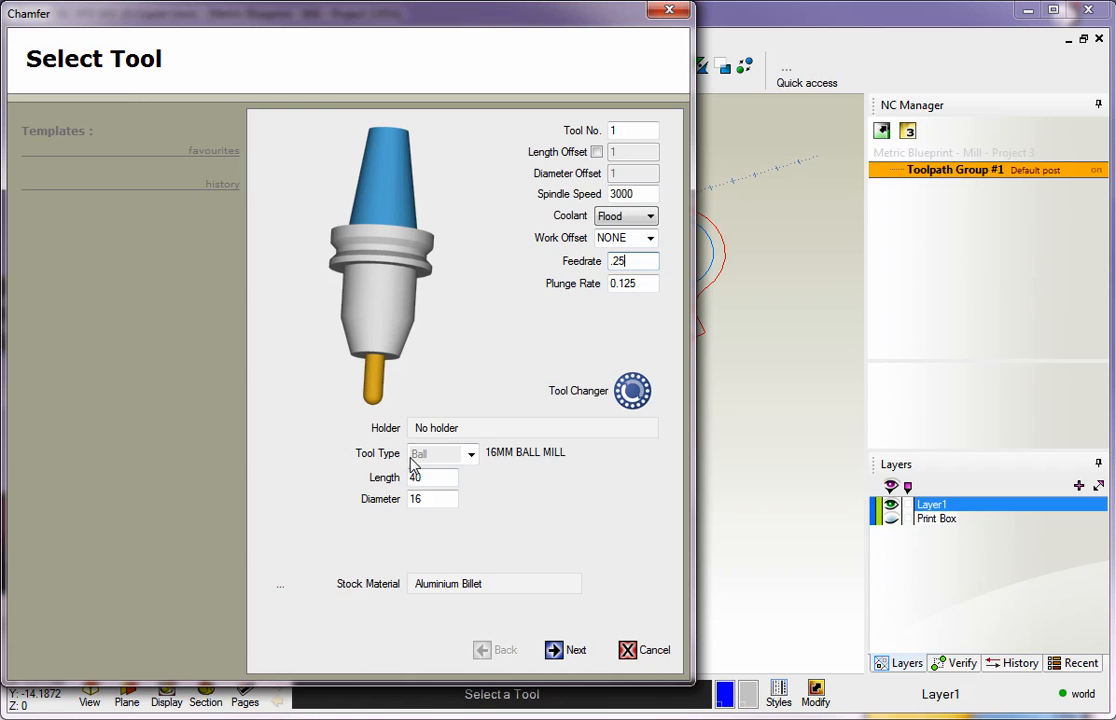
Define the cutter as a Chamfer type with diameter 12 and tip diameter 0, and accept the tool
left_click(470, 454)
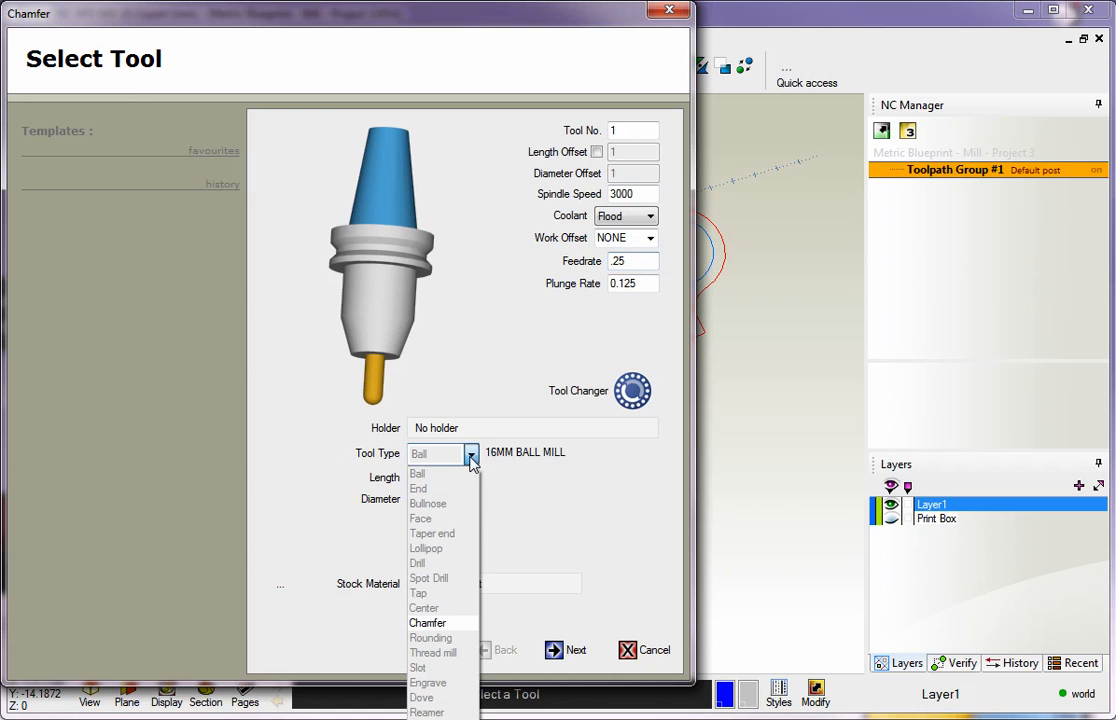
left_click(428, 623)
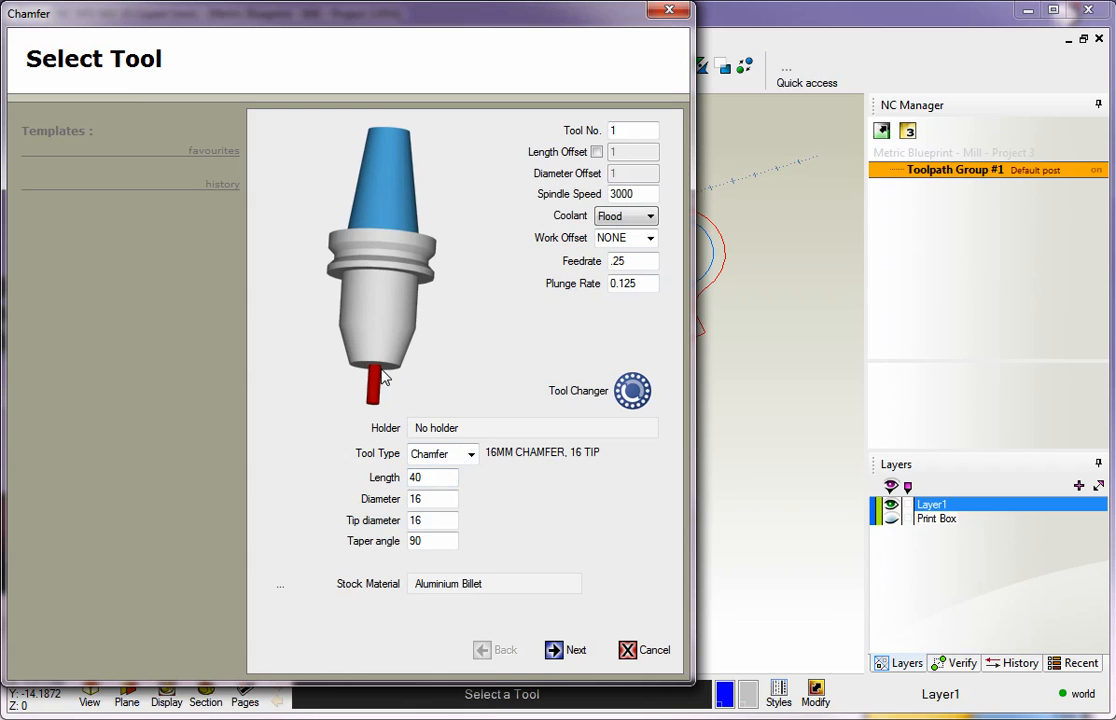
double_click(419, 500)
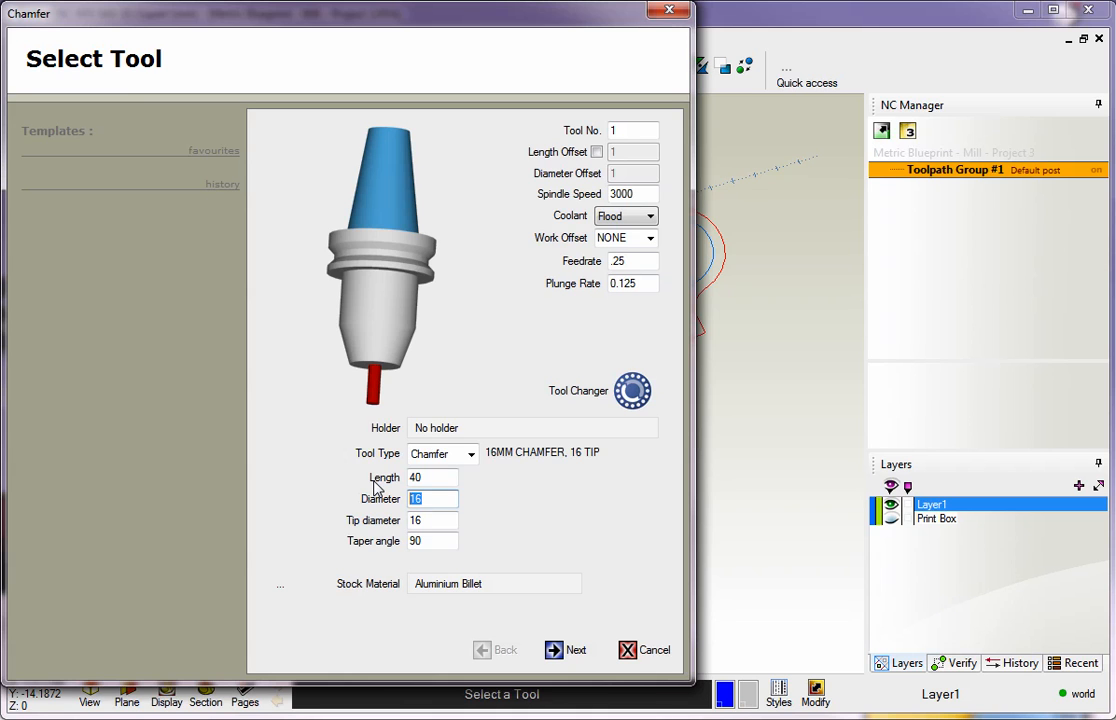
type("12")
left_click(437, 522)
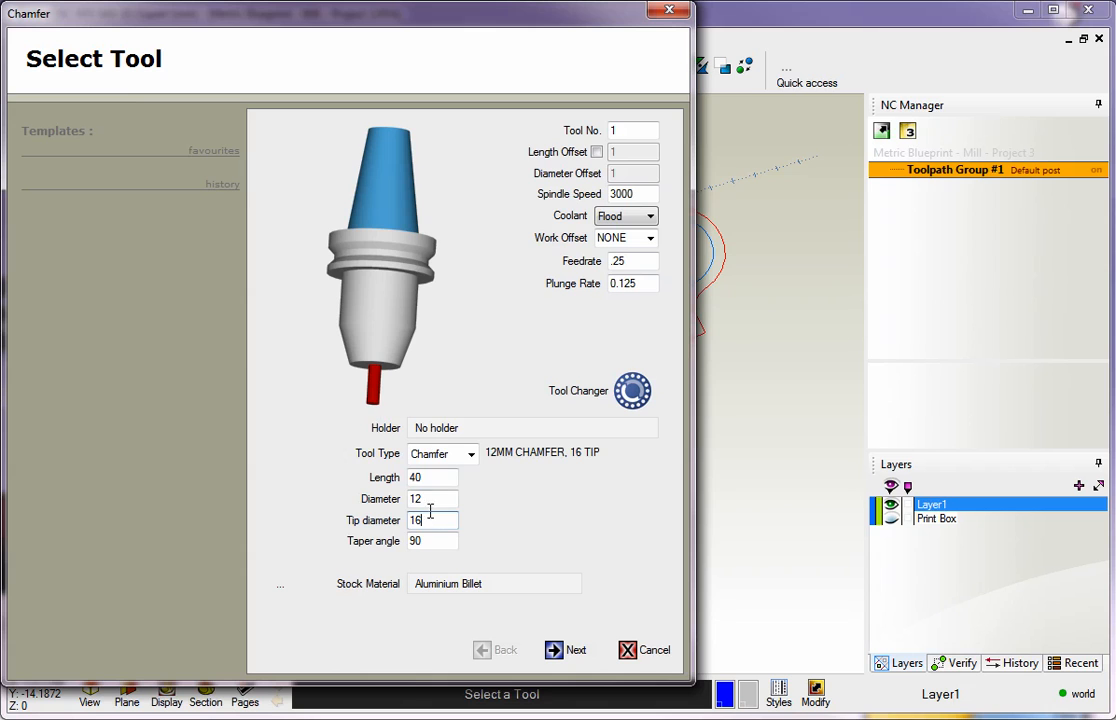
left_click_drag(441, 520, 405, 520)
type("0")
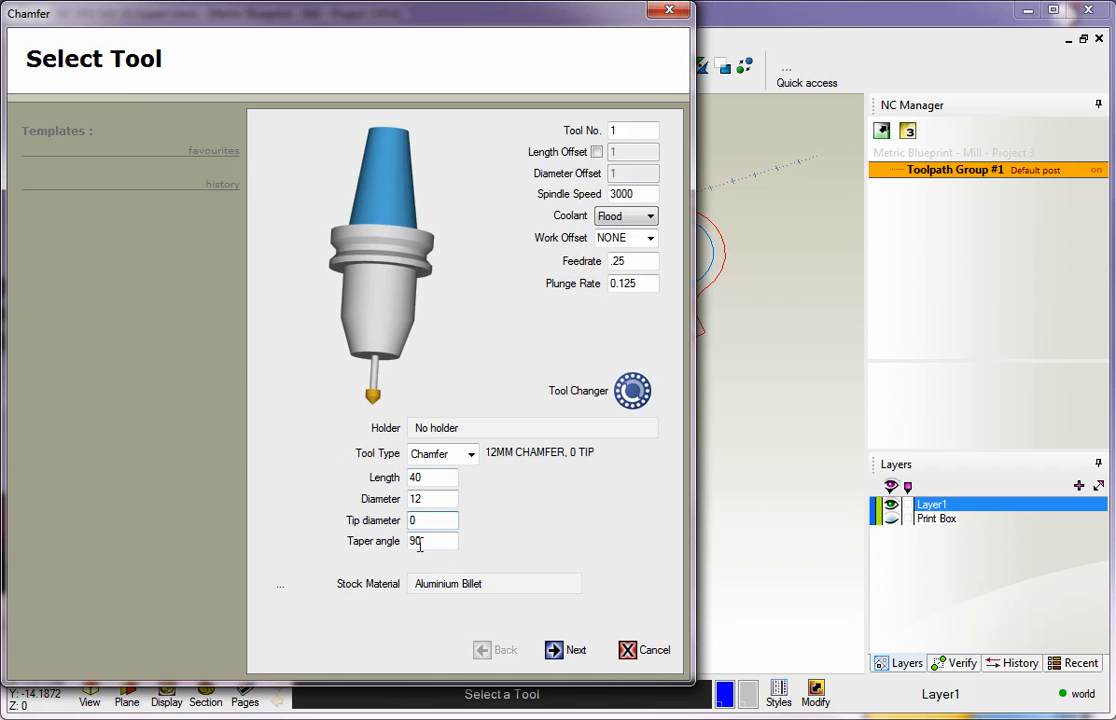
left_click(569, 652)
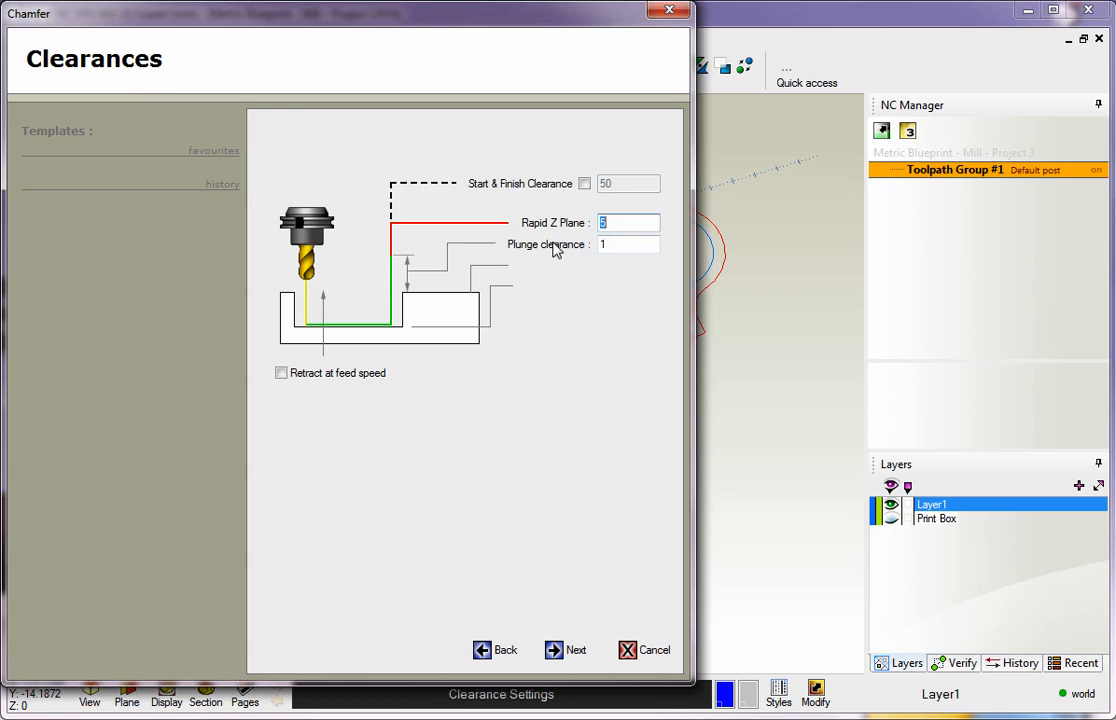
Set the rapid Z plane to 10 and the plunge clearance to 3, and accept the clearances
left_click_drag(626, 223, 568, 228)
type("10")
key("Tab")
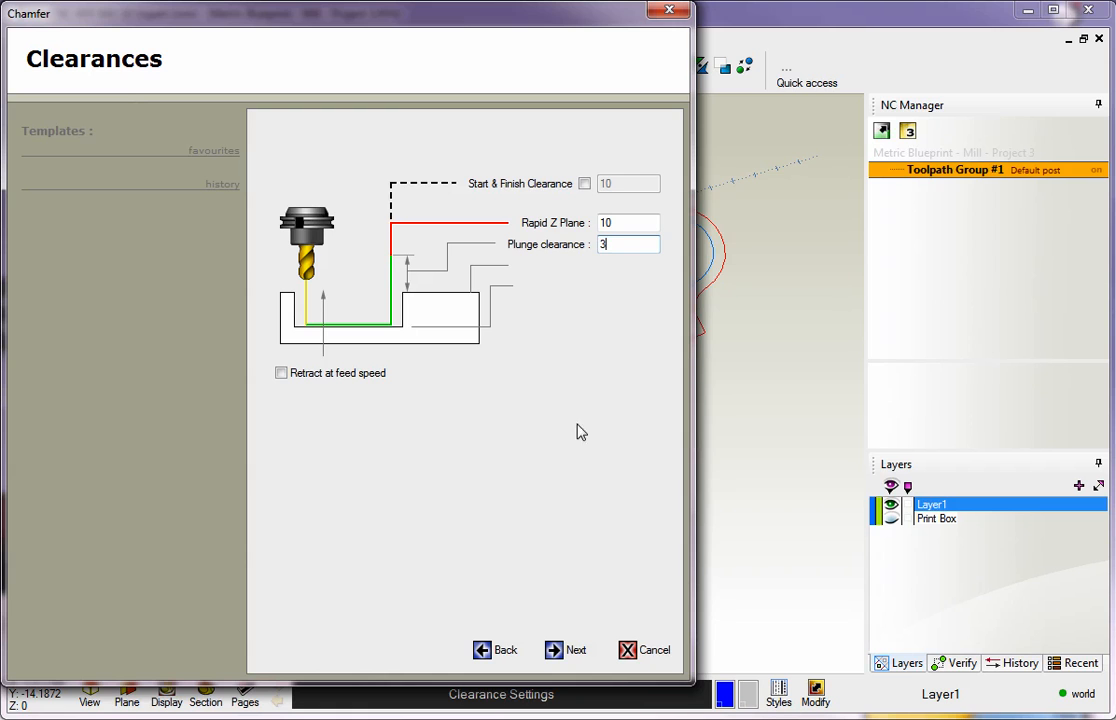
left_click(560, 651)
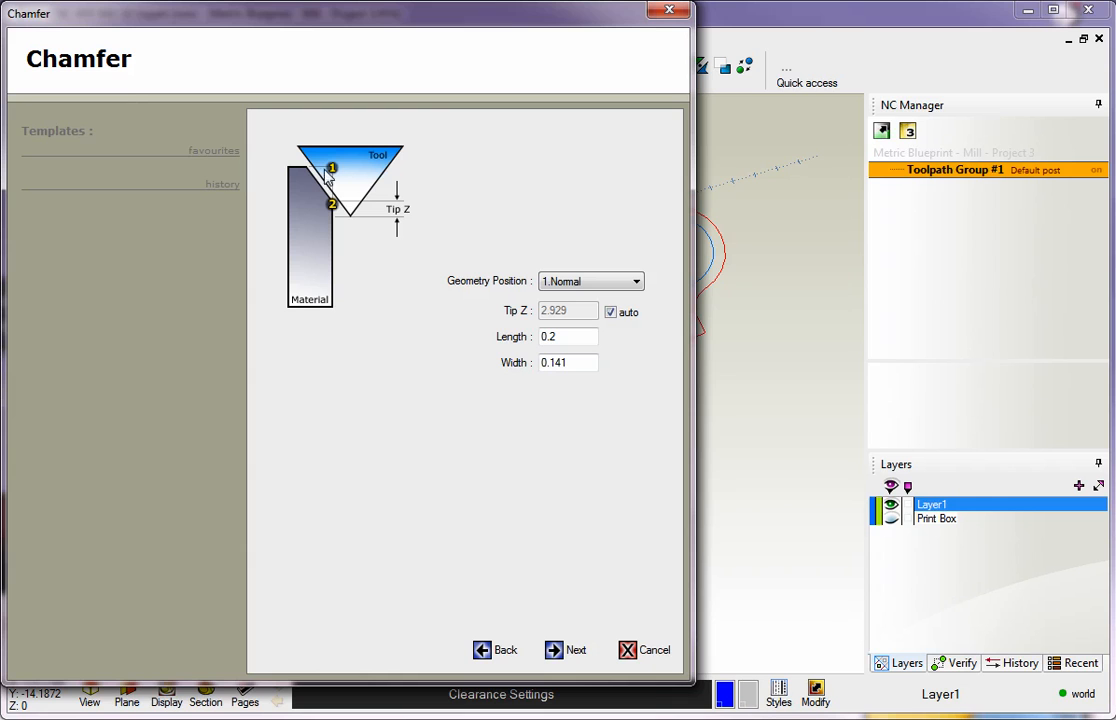
Set the chamfer width to 3 and accept the chamfer dimensions
left_click_drag(573, 364, 498, 360)
type("3")
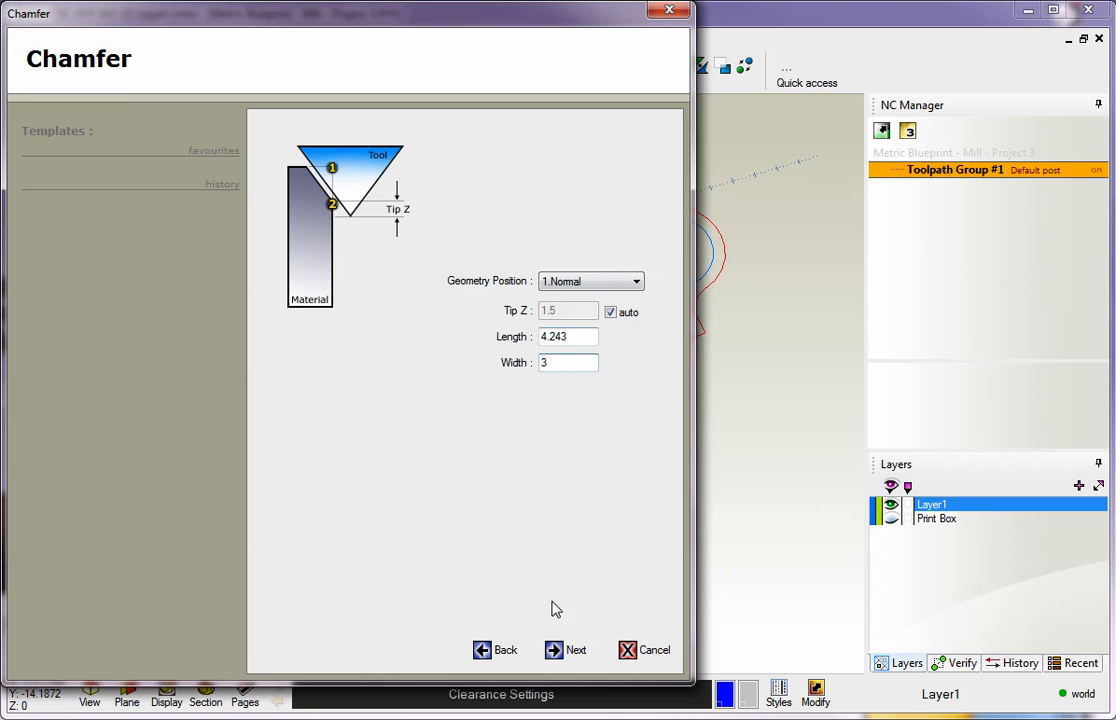
left_click(562, 650)
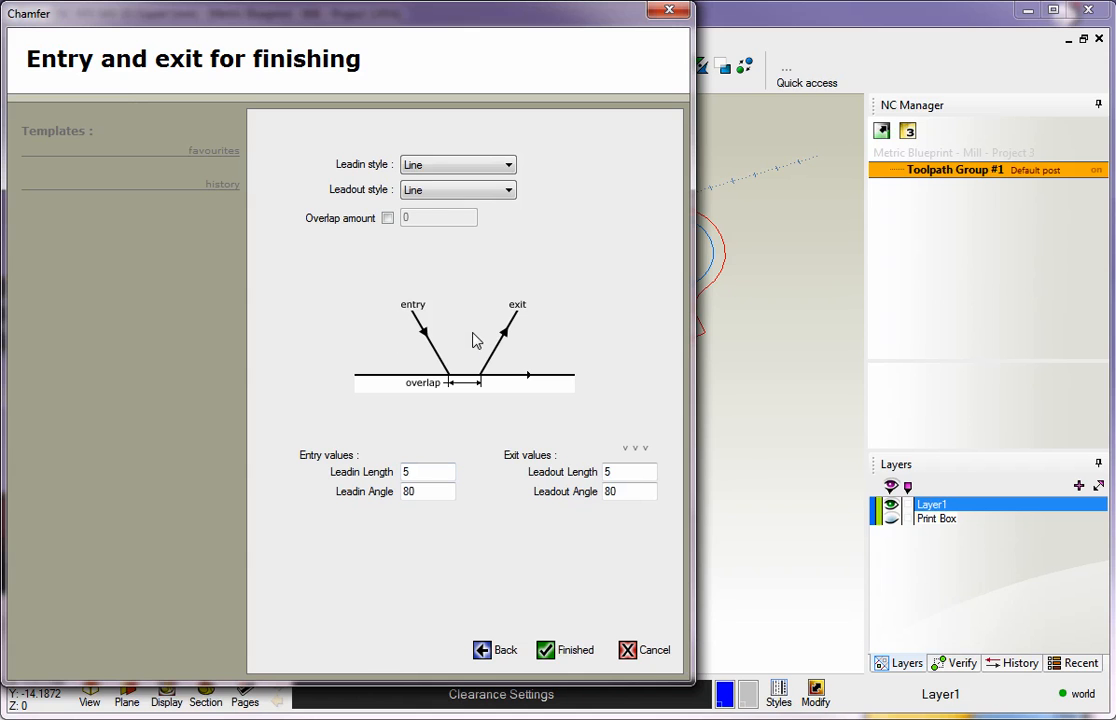
Set the lead-in to Line-Arc with radius 3, angle 45 and start line length 0
left_click(442, 168)
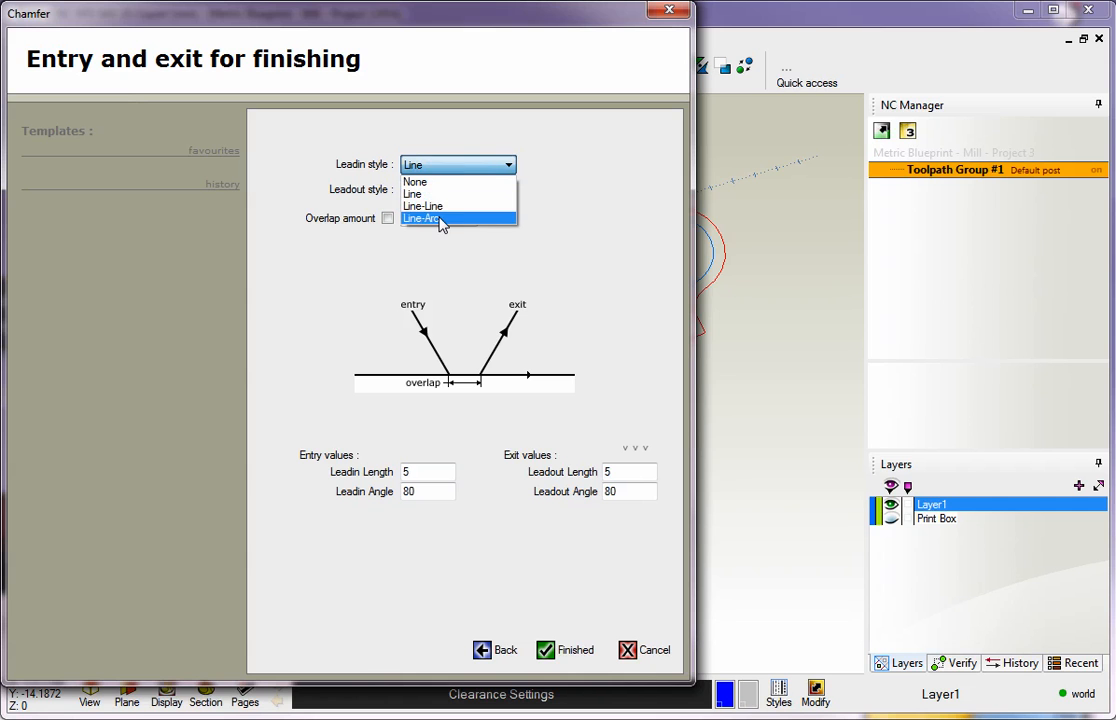
left_click(445, 217)
double_click(438, 471)
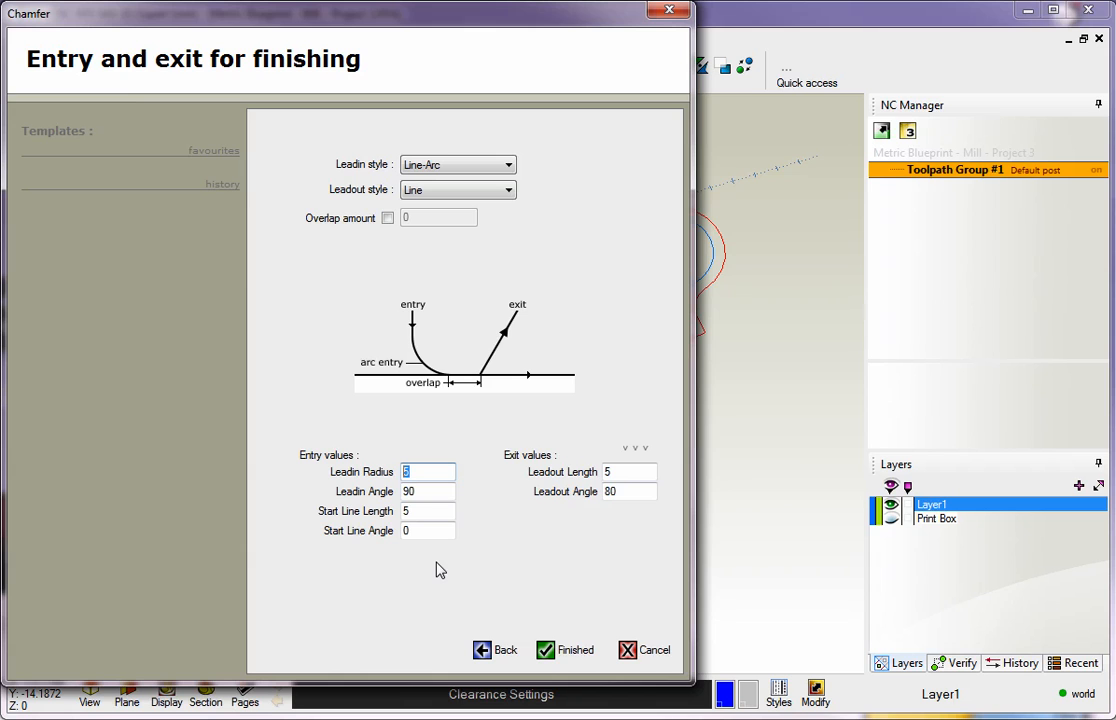
type("3")
double_click(428, 491)
type("45")
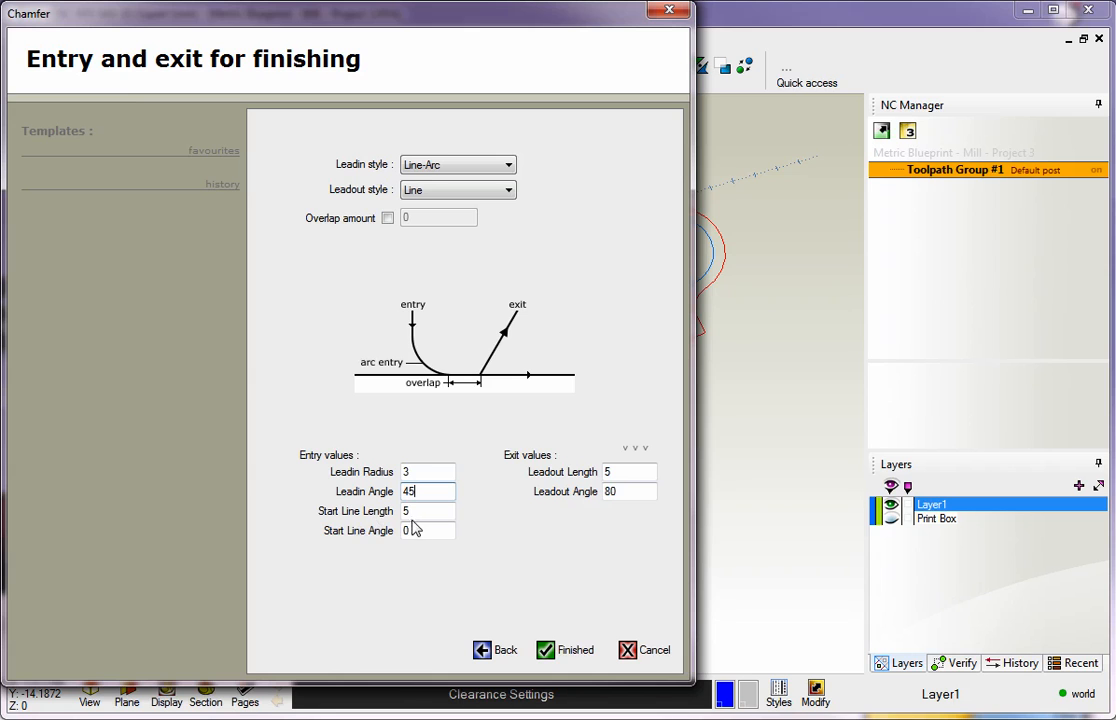
left_click_drag(423, 514, 396, 511)
type("0")
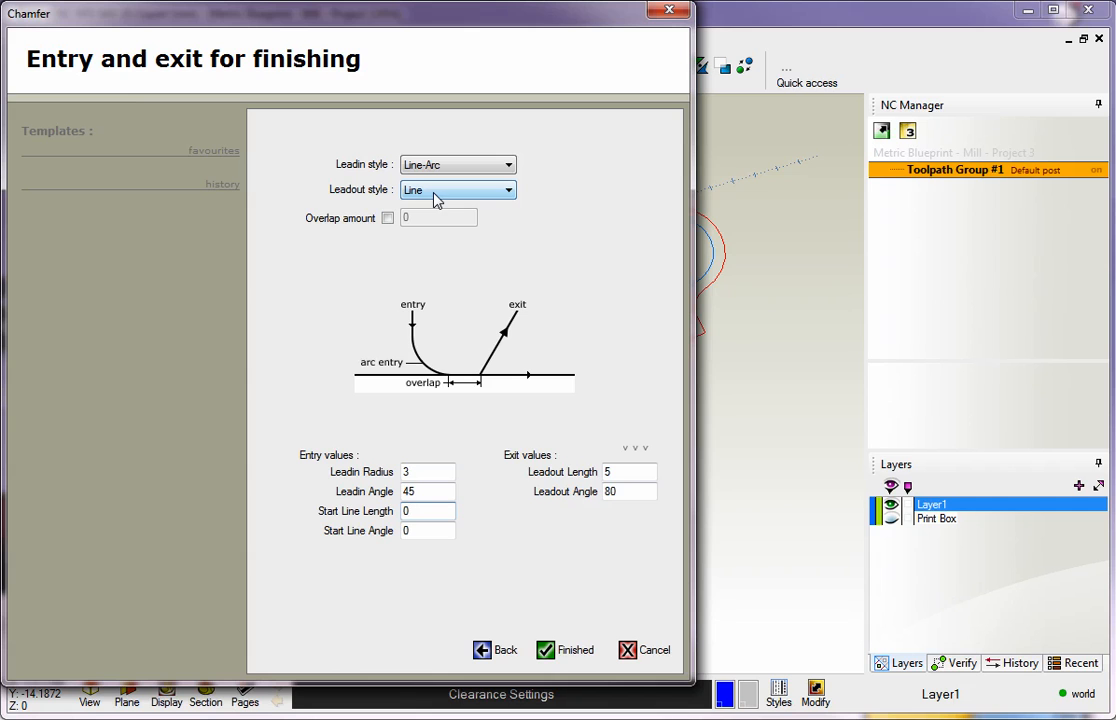
Copy the lead-in settings to the lead-out and generate the chamfer toolpath
left_click(639, 451)
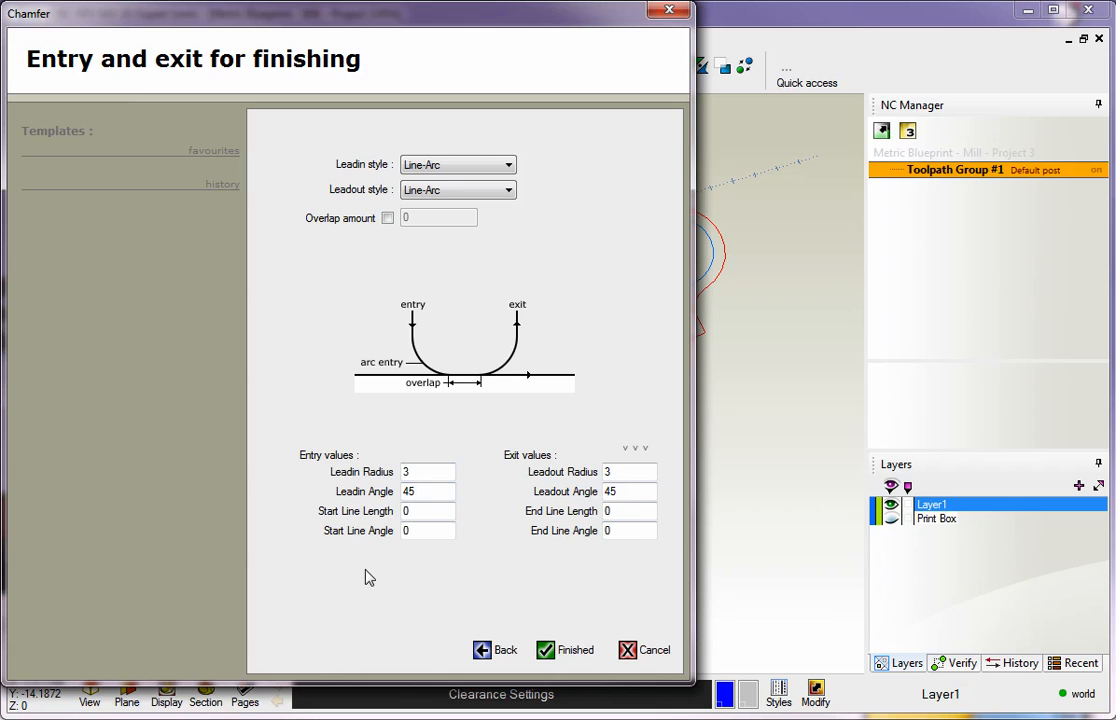
left_click(558, 651)
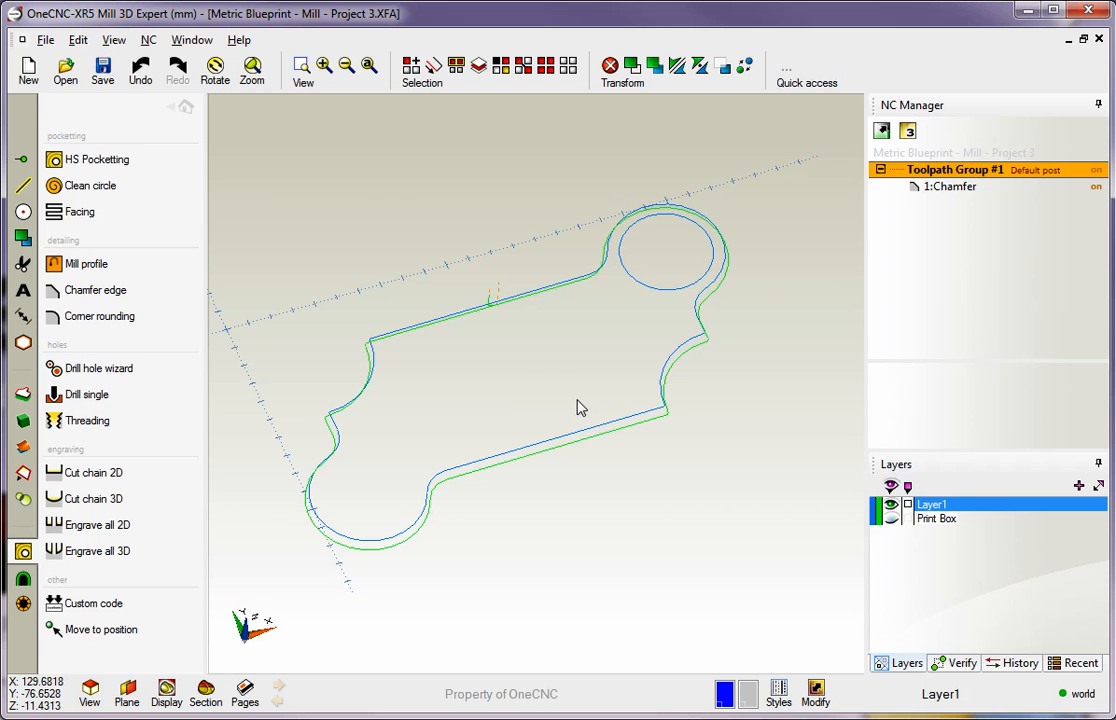
left_click(185, 107)
Set up a solid simulation of Toolpath Group #1 with picked-boundary stock, no automatic offset, Z bottom of job -20 and finest quality
middle_click_drag(617, 383, 643, 411)
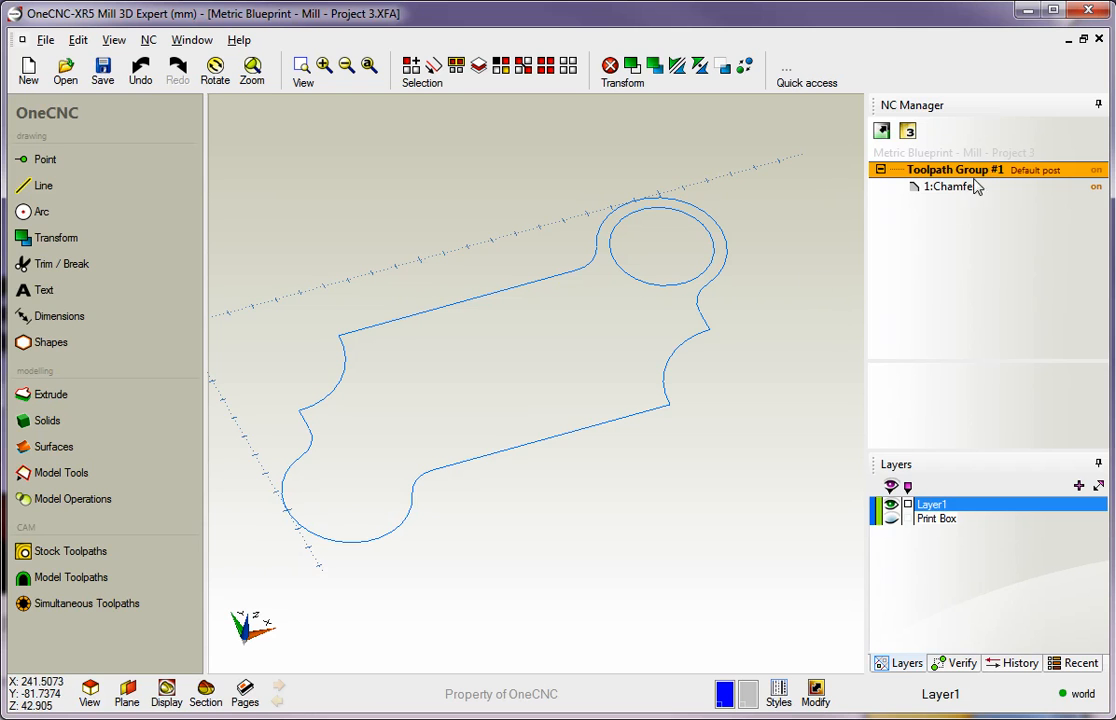
right_click(962, 175)
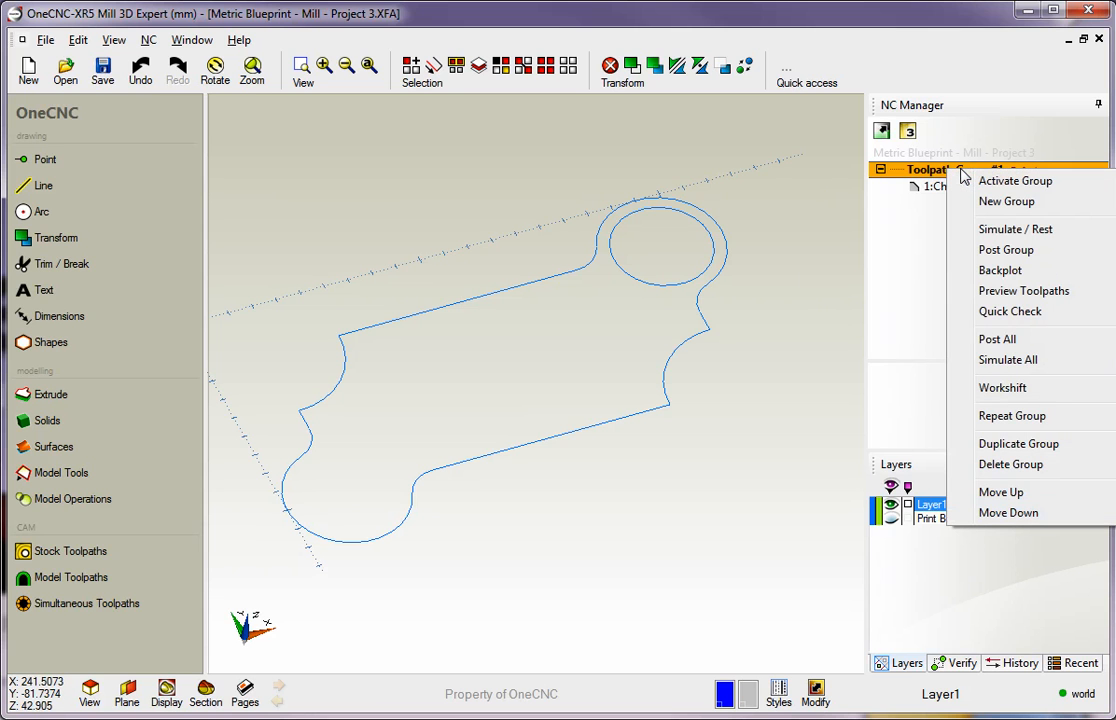
left_click(1005, 230)
left_click_drag(530, 68, 193, 37)
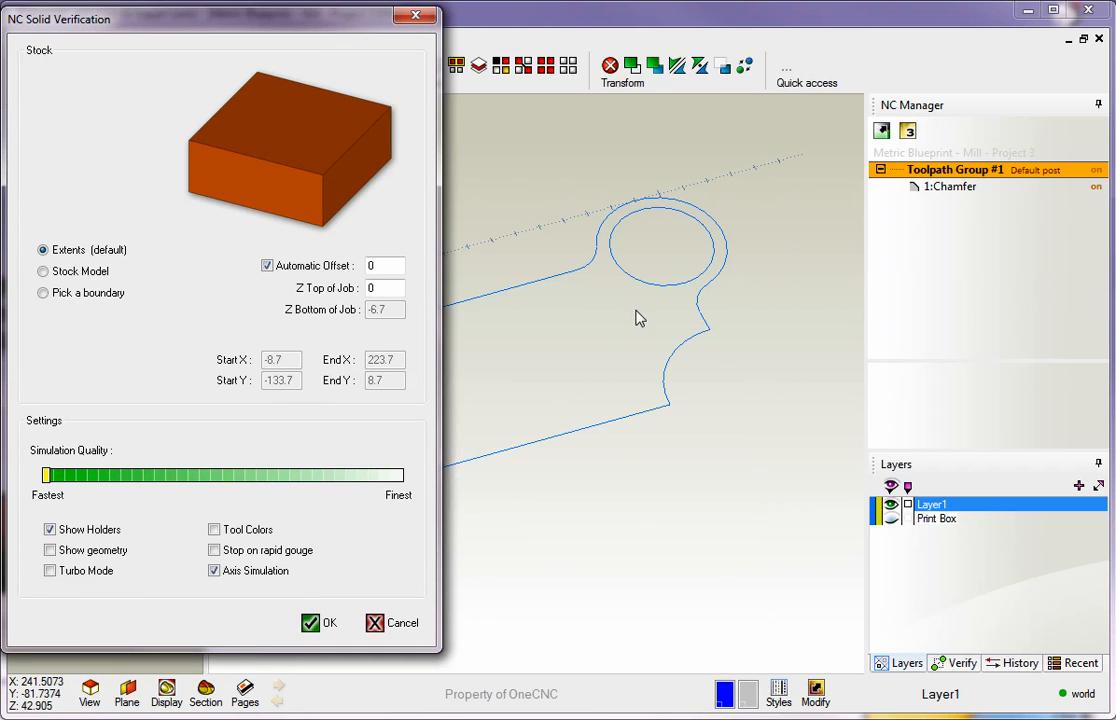
left_click(43, 294)
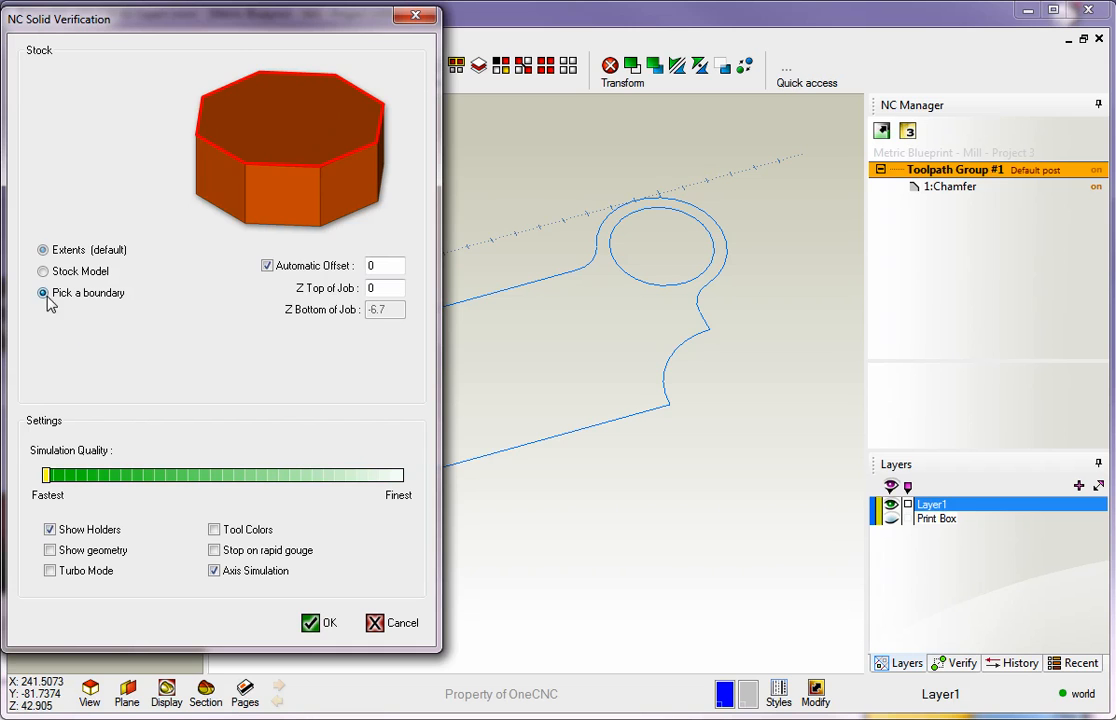
left_click(267, 267)
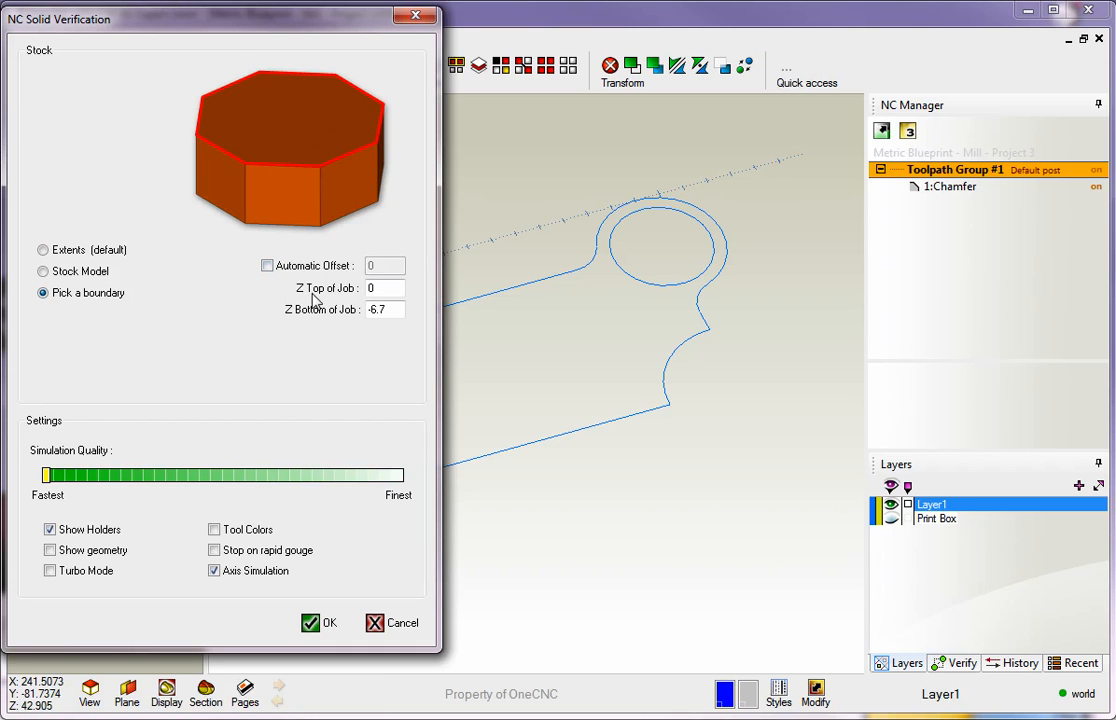
left_click_drag(395, 311, 338, 313)
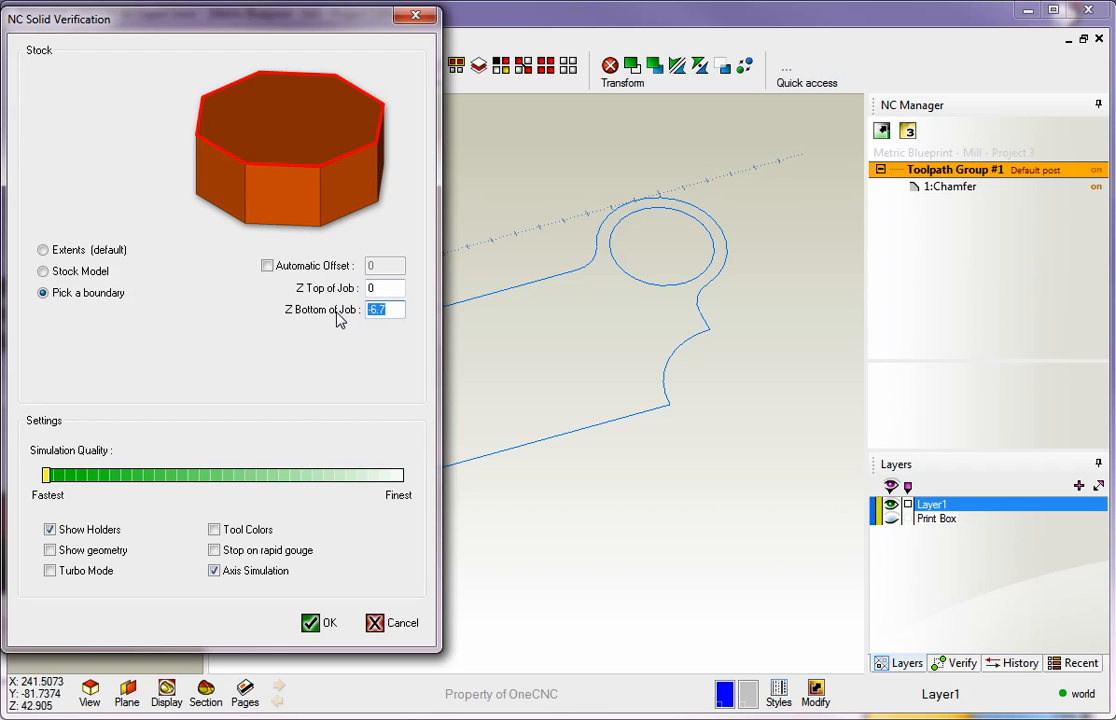
type("-20")
left_click_drag(46, 476, 410, 486)
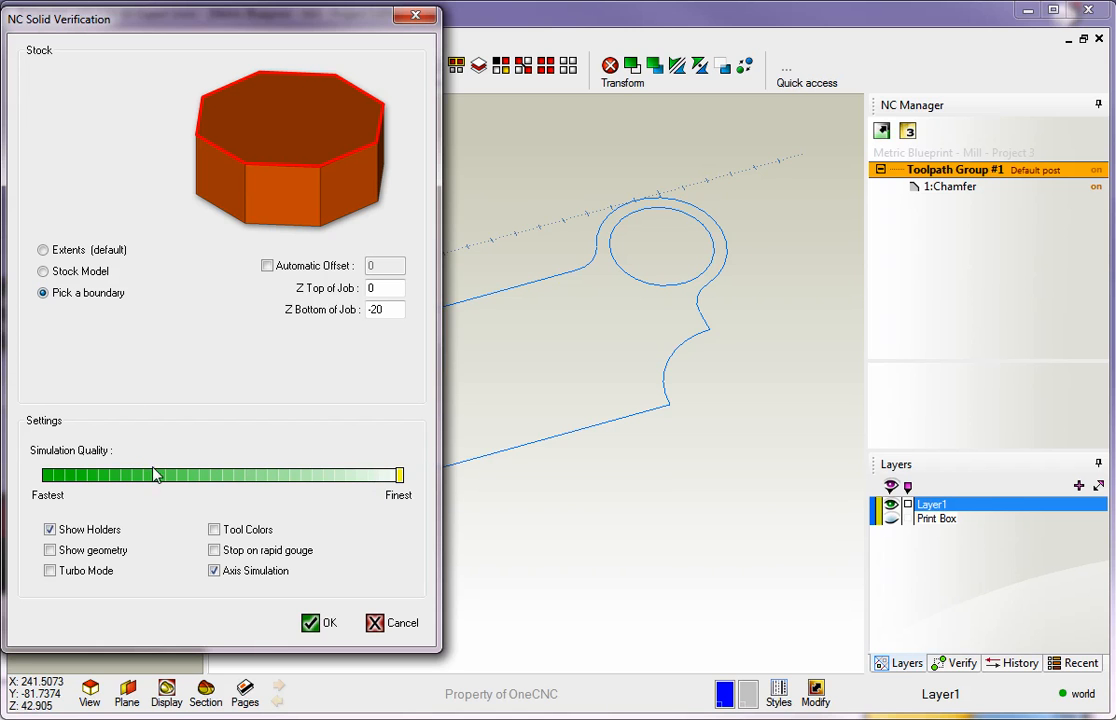
left_click(312, 623)
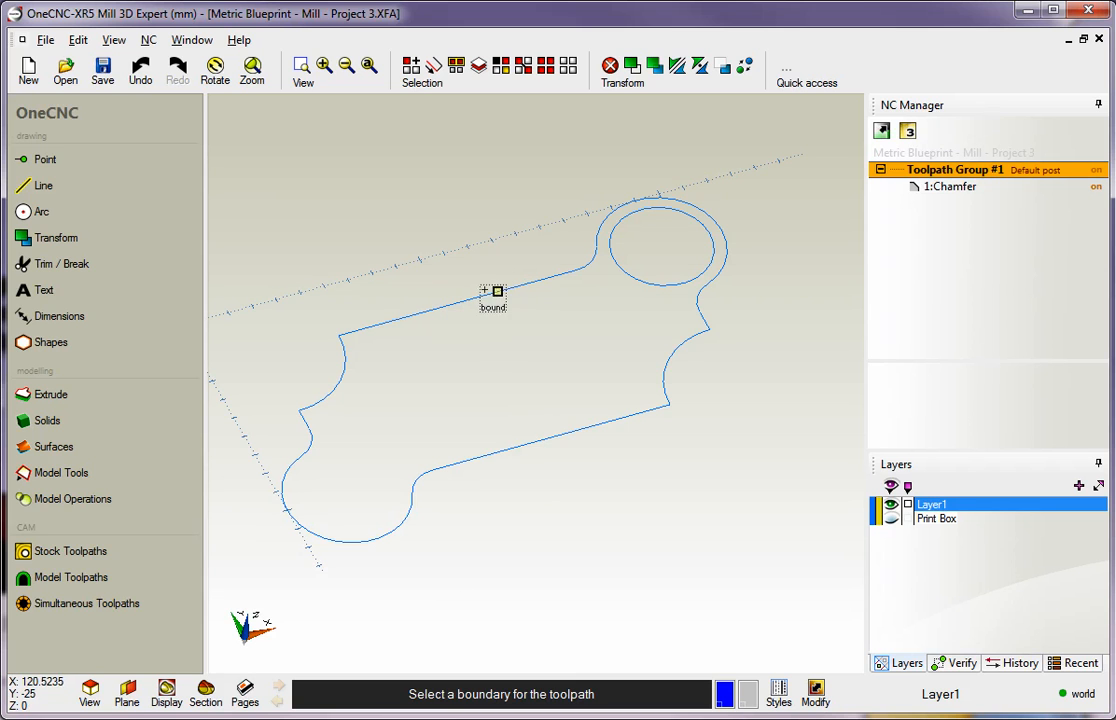
Pick the part's outer profile as the stock boundary and run the chamfer simulation in an enlarged window
left_click(463, 302)
right_click(478, 232)
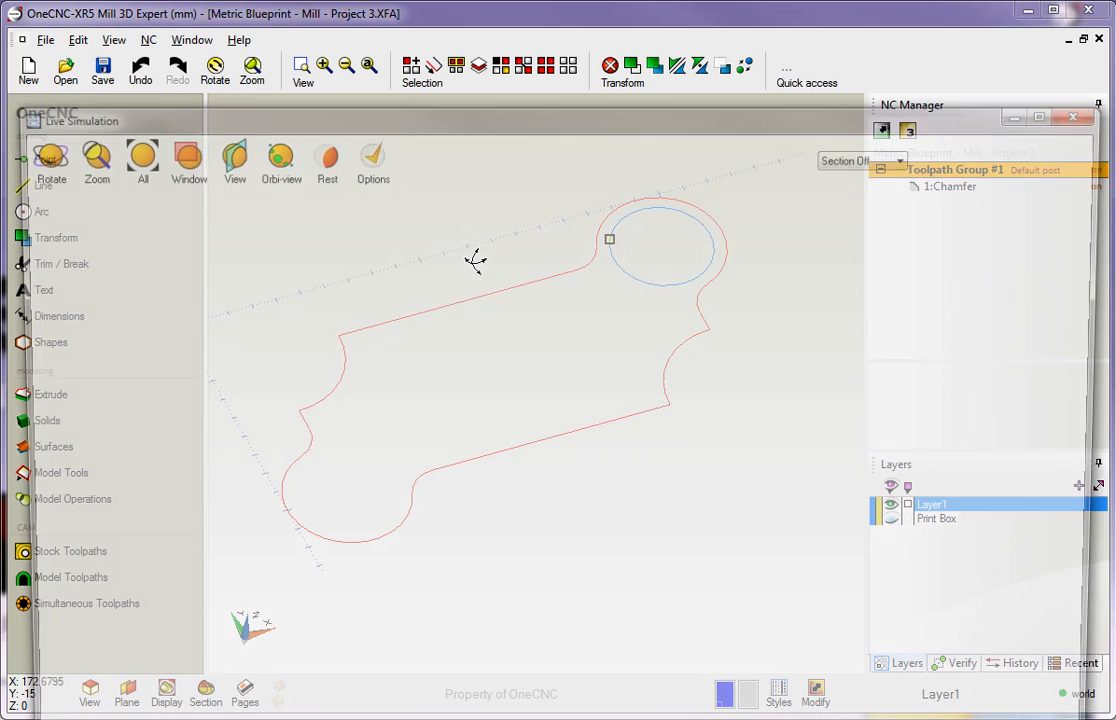
left_click_drag(462, 118, 445, 18)
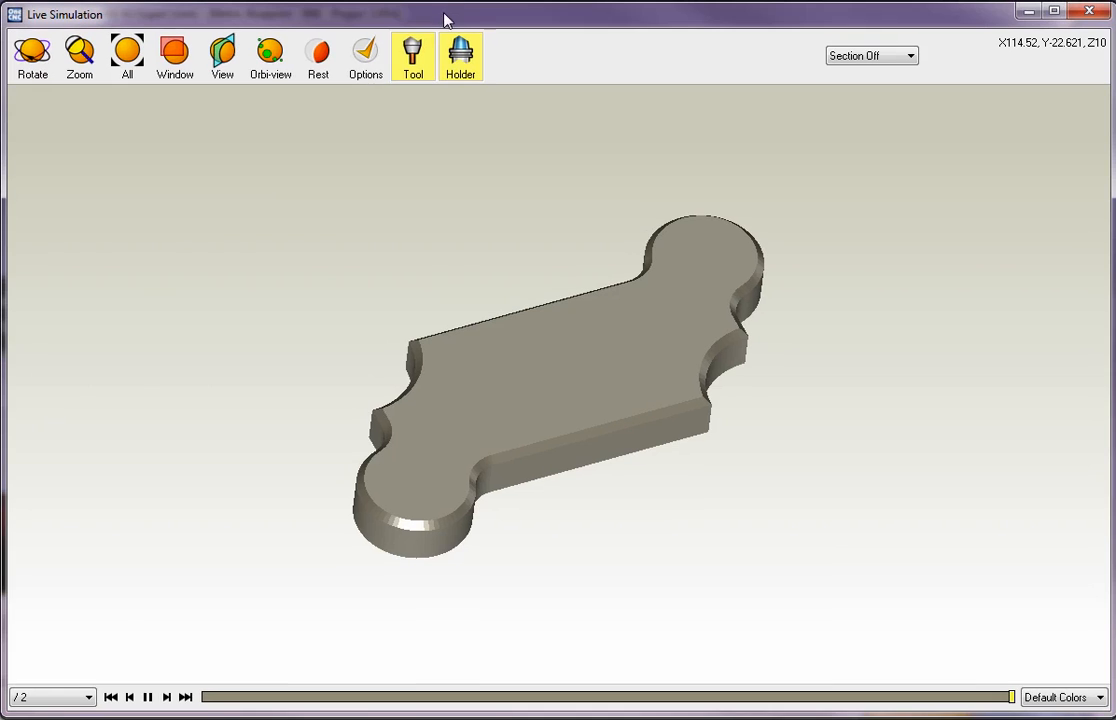
Replay the chamfer simulation from the start at /20 speed, inspect the cut from another angle, and close the simulation
left_click(76, 700)
left_click(48, 719)
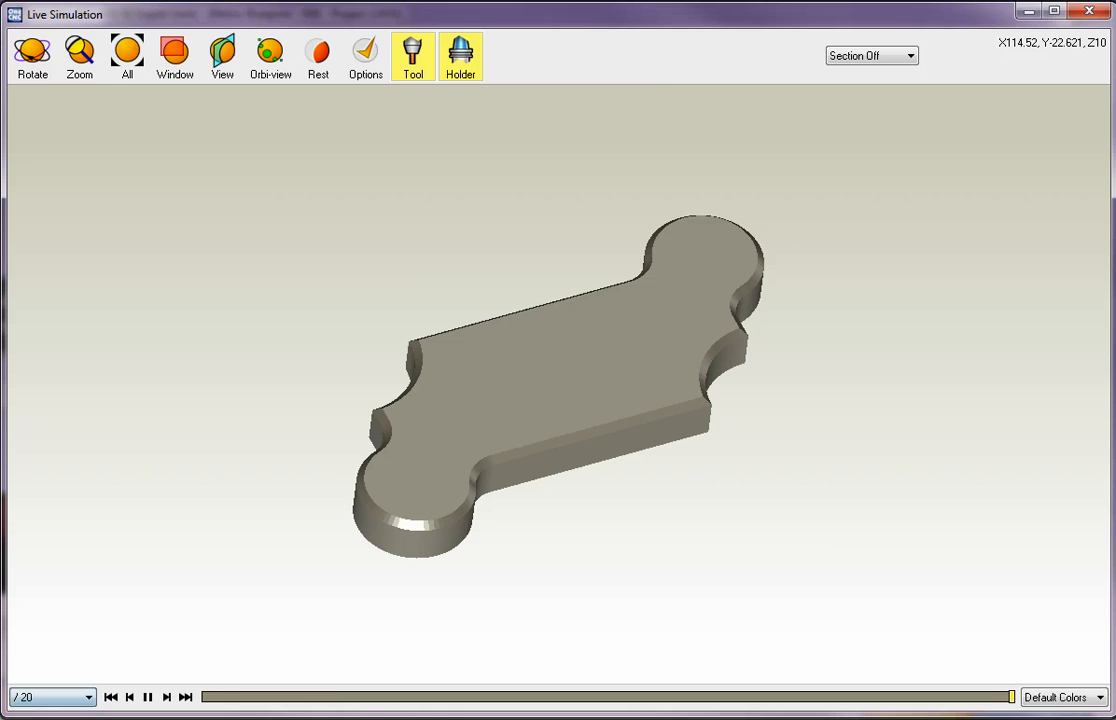
left_click(110, 700)
middle_click_drag(406, 518, 379, 526)
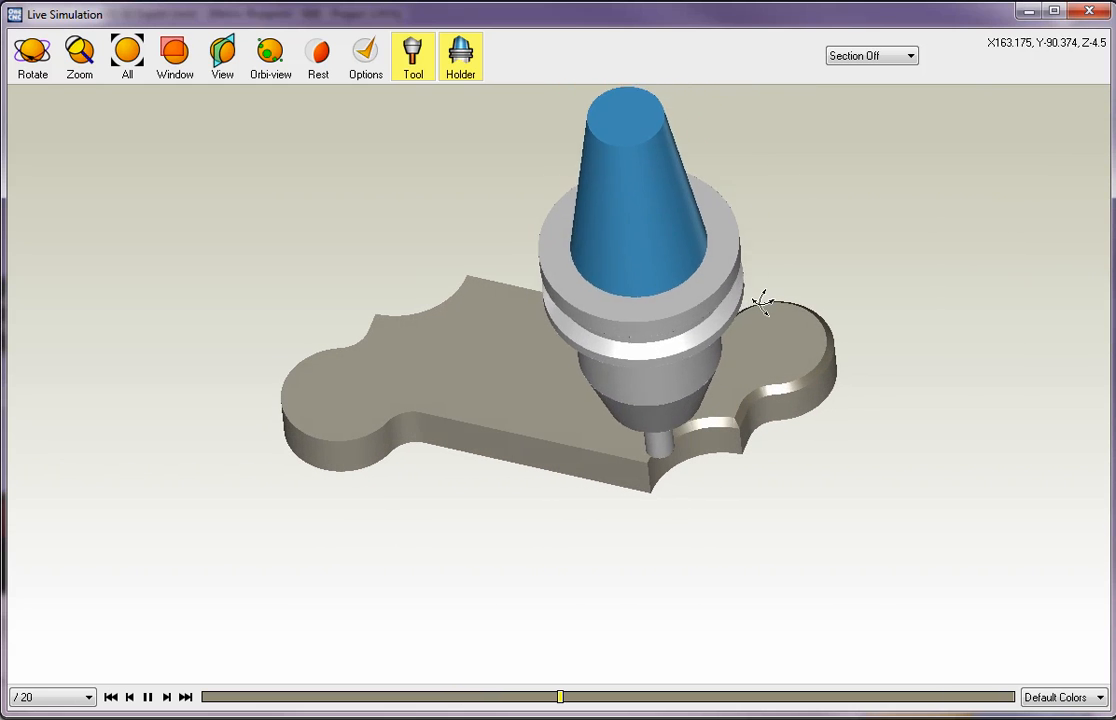
left_click(1103, 13)
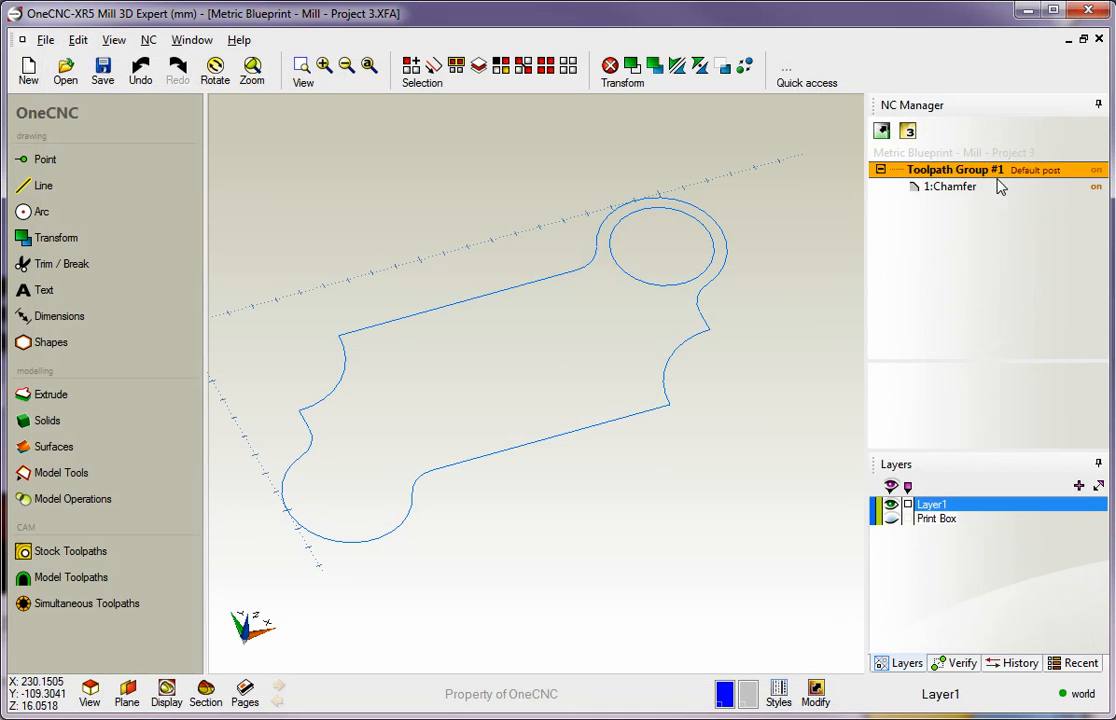
Delete the Chamfer operation from Toolpath Group #1
left_click(952, 188)
right_click(949, 193)
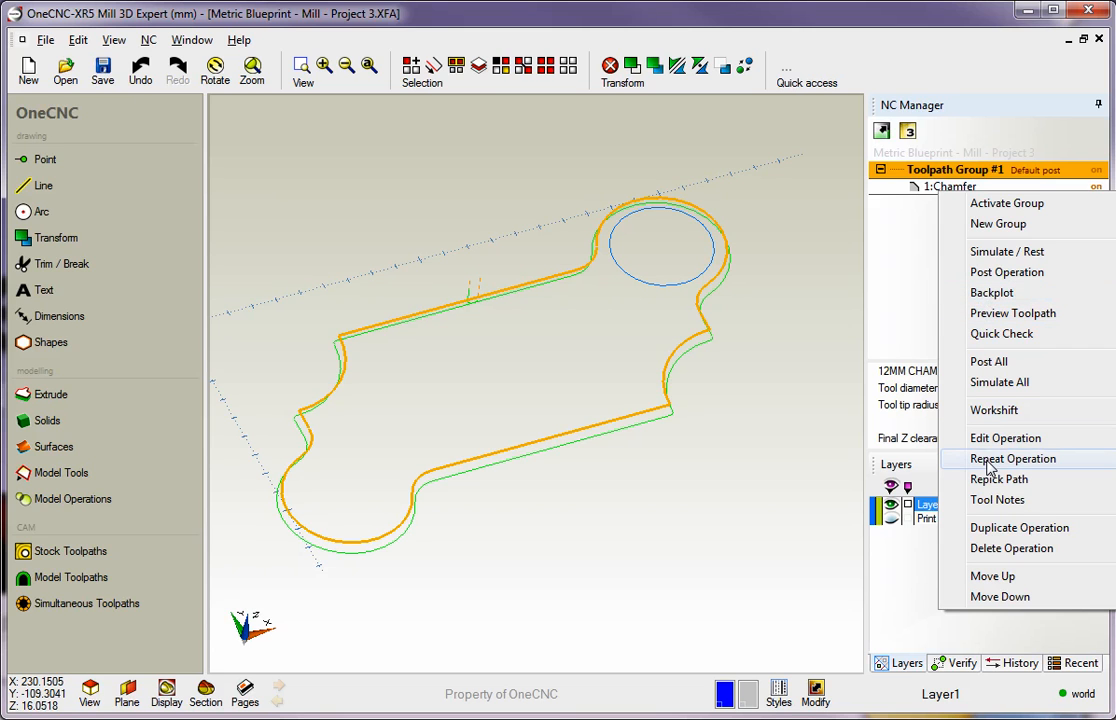
left_click(997, 548)
left_click(466, 389)
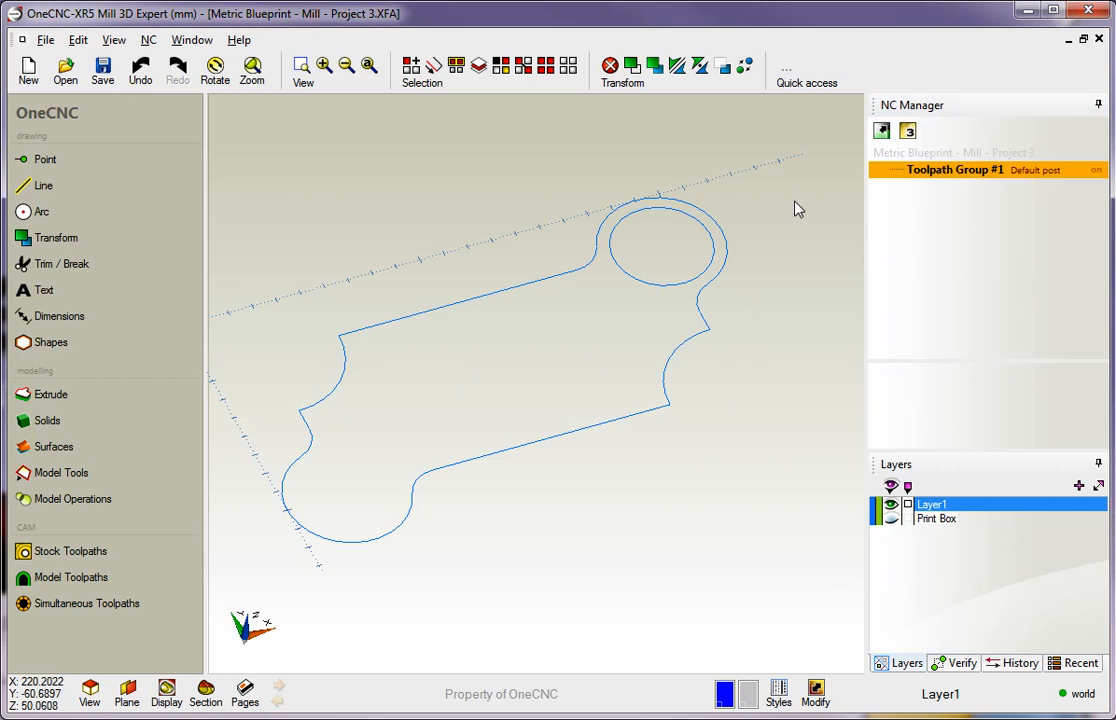
Start a Corner rounding stock toolpath and chain the part's entire outer profile, beginning at its long upper edge
left_click(47, 557)
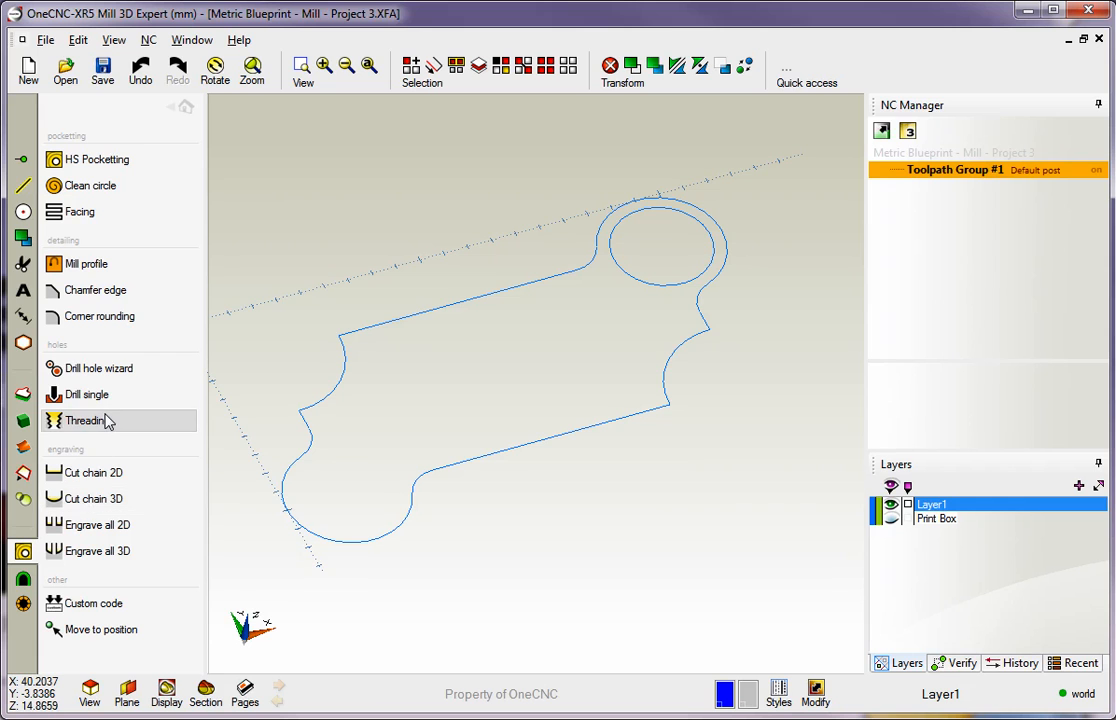
left_click(100, 318)
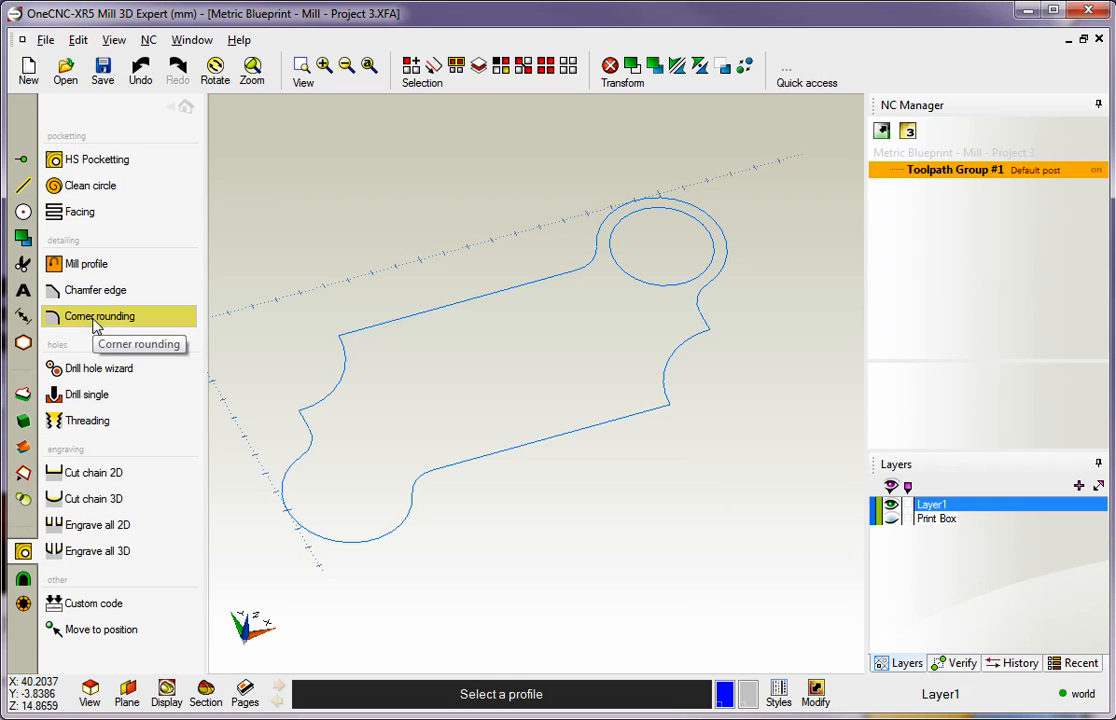
left_click(481, 297)
left_click(497, 285)
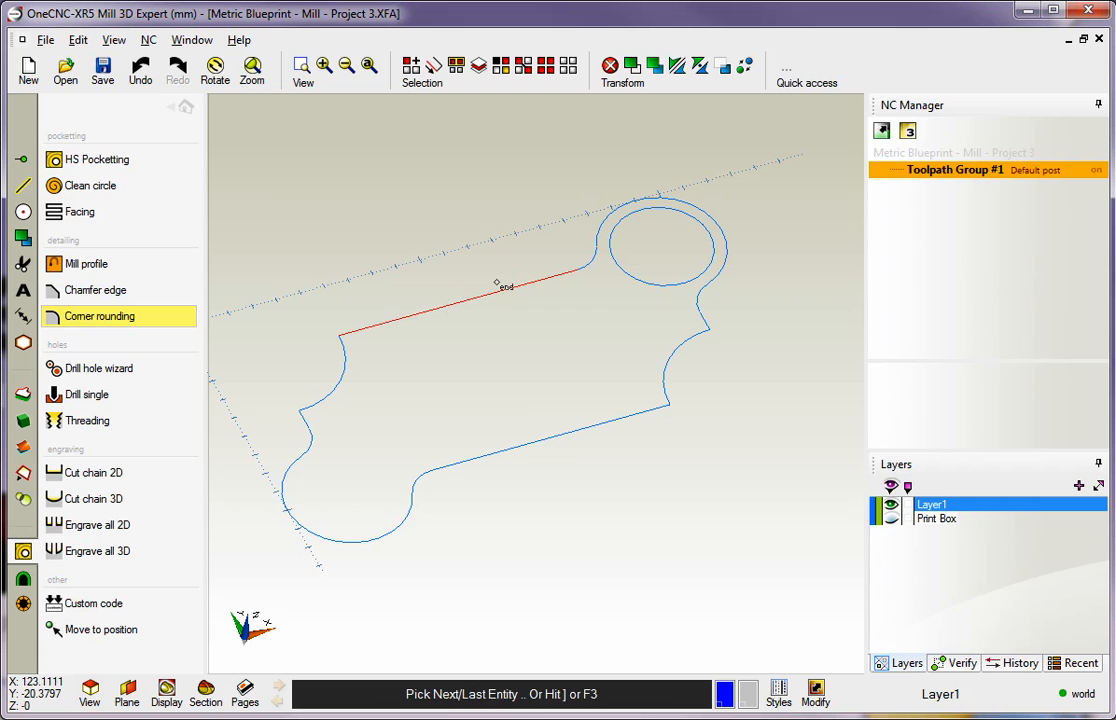
key("bracketright")
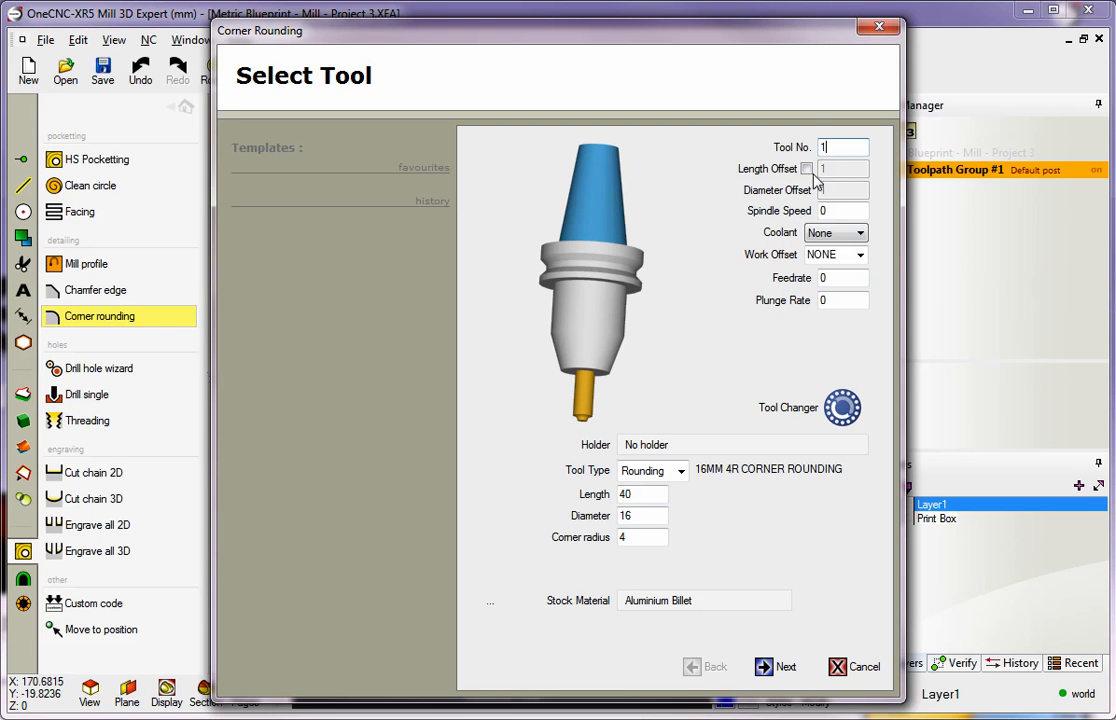
Set the corner rounding tool's spindle speed to 3000, coolant to Flood and feedrate to .25
double_click(849, 210)
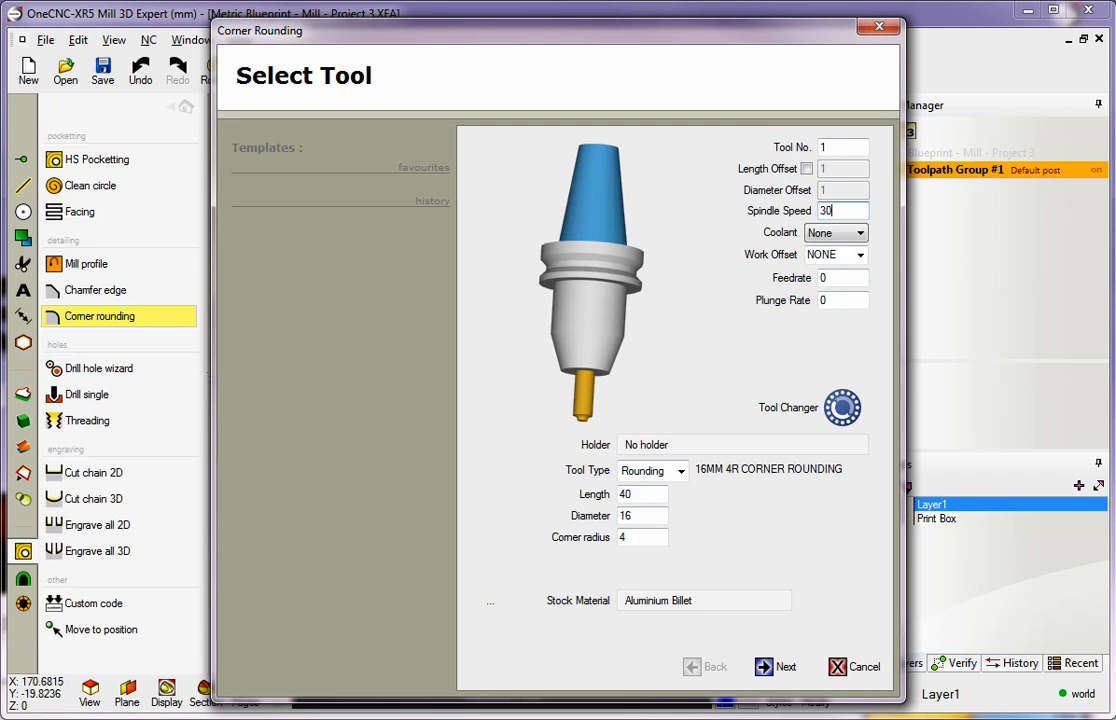
left_click(812, 231)
left_click(825, 256)
double_click(835, 285)
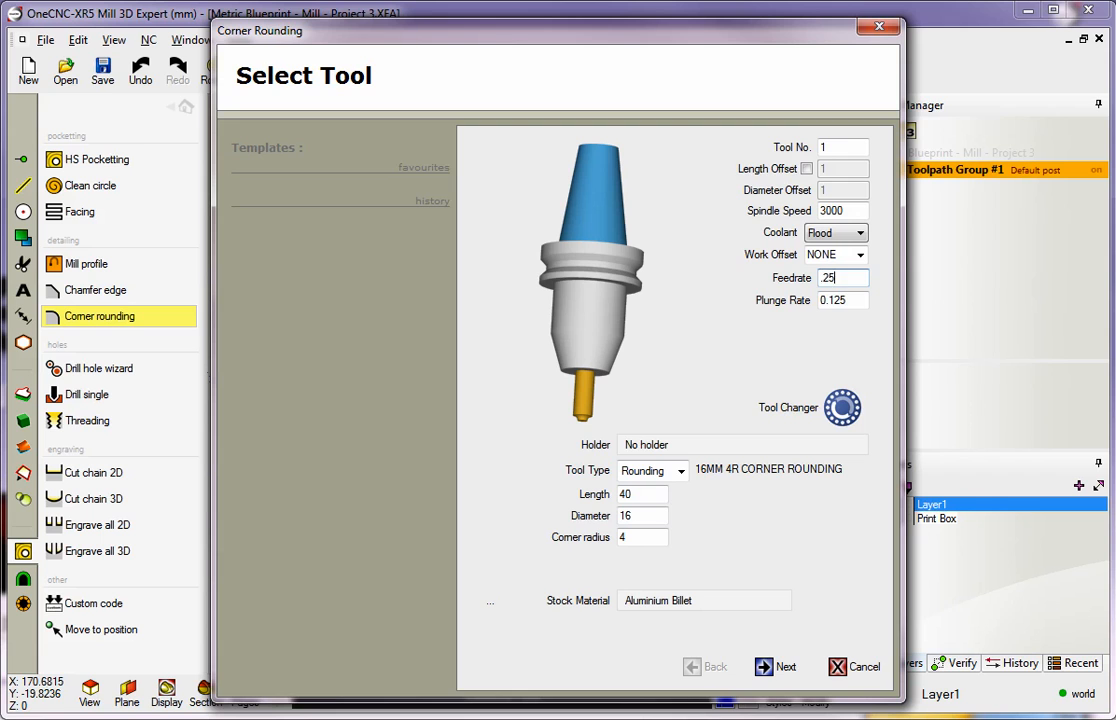
Set the rounding tool's corner radius to 3 and diameter to 12, and accept the tool settings
double_click(621, 537)
type("3")
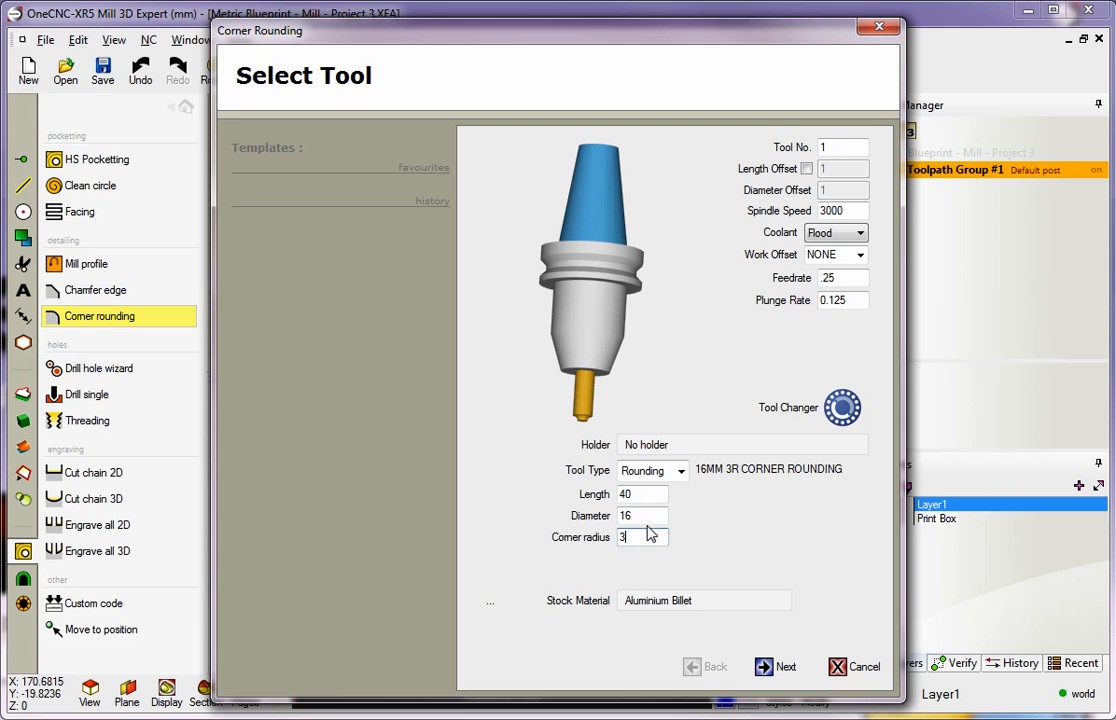
double_click(649, 515)
type("12")
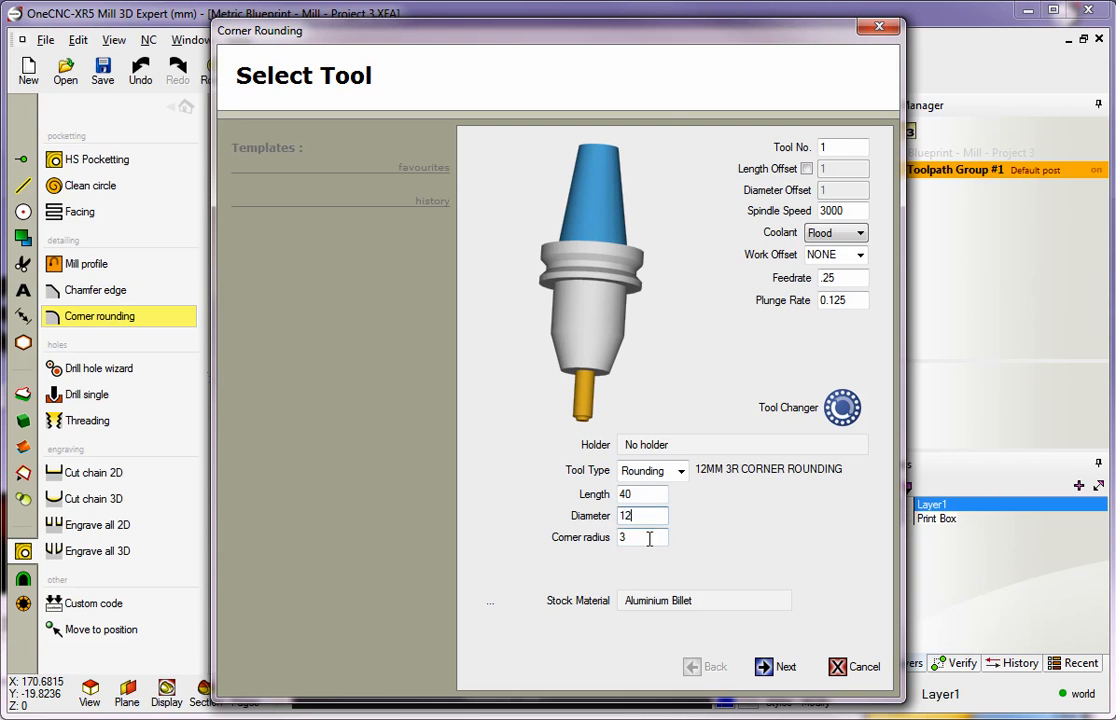
left_click(766, 667)
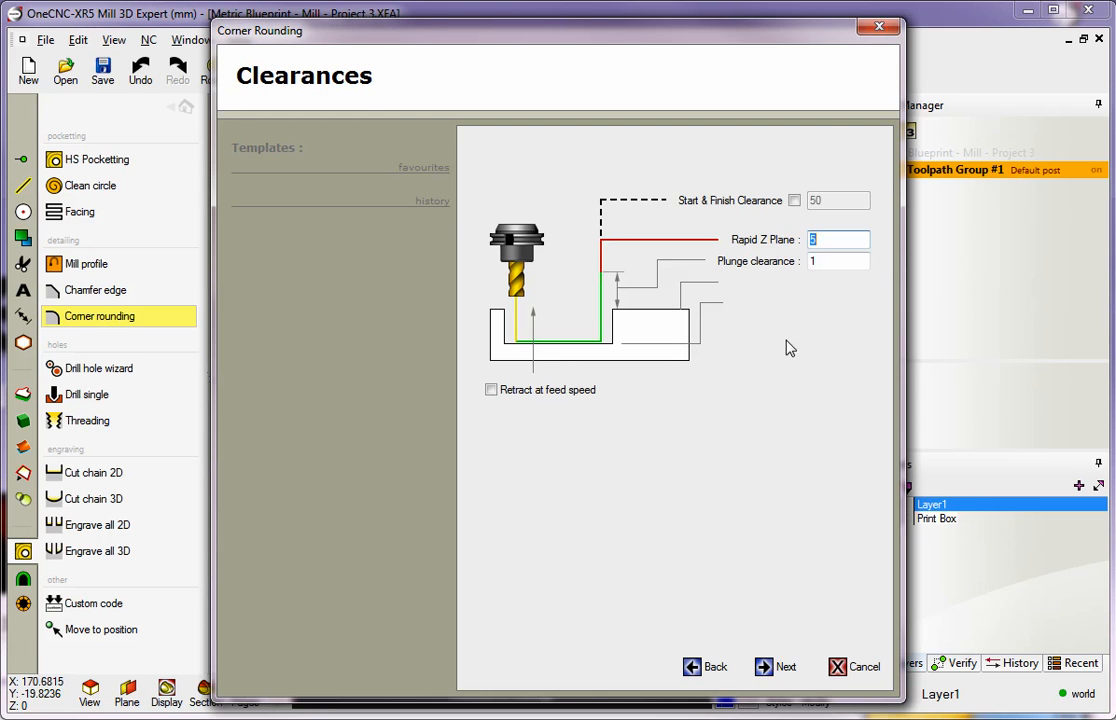
Set the Rapid Z Plane to 10 and the plunge clearance to 3, and accept the clearances
type("10")
key("Tab")
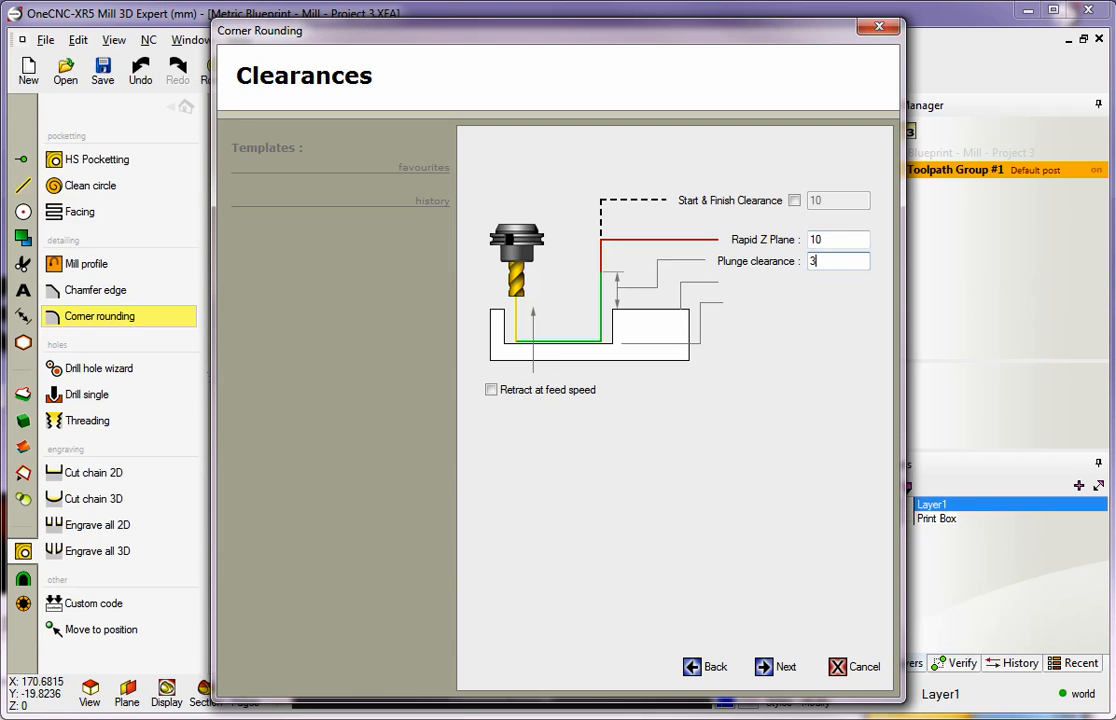
left_click(768, 667)
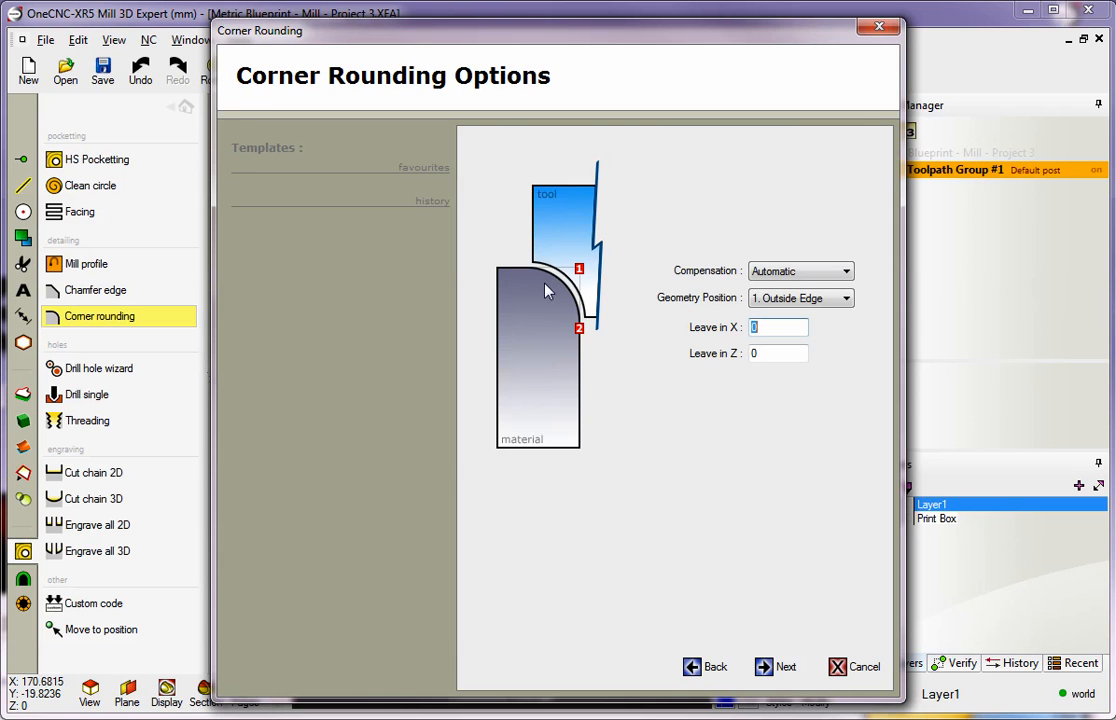
Use Outside Edge as the geometry position and accept the corner rounding options
left_click(790, 300)
left_click(786, 316)
left_click(763, 668)
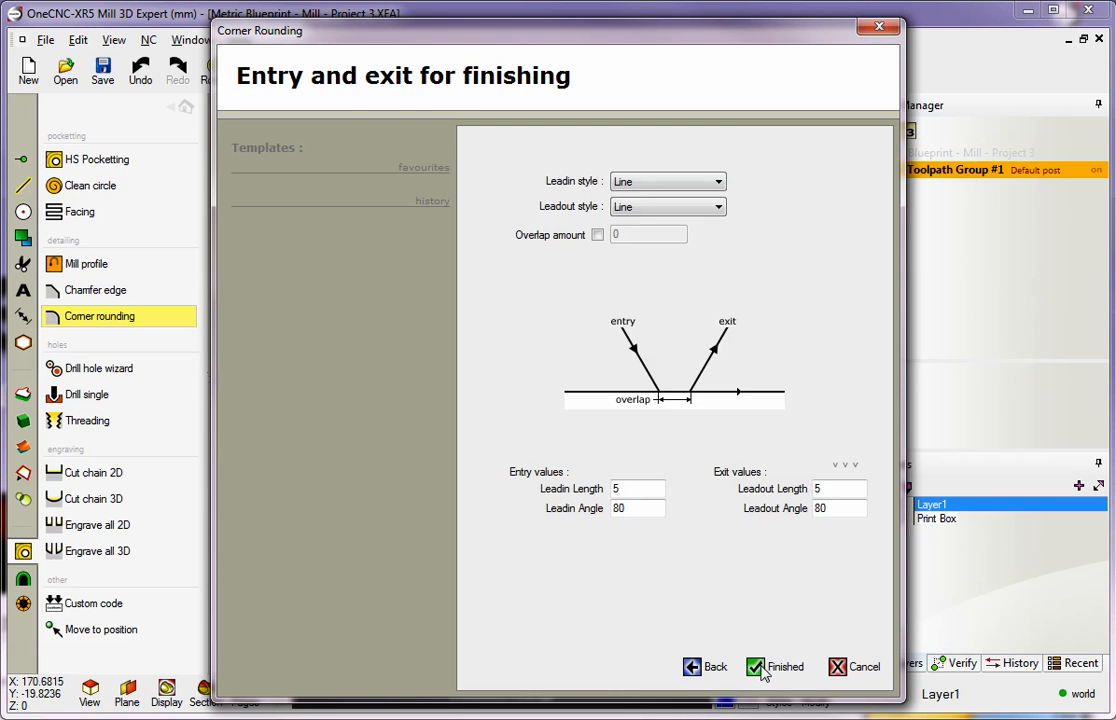
Use Line-Arc lead-in and lead-out with radius 3, angle 45 and line length 0, and generate the corner rounding toolpath
left_click(633, 183)
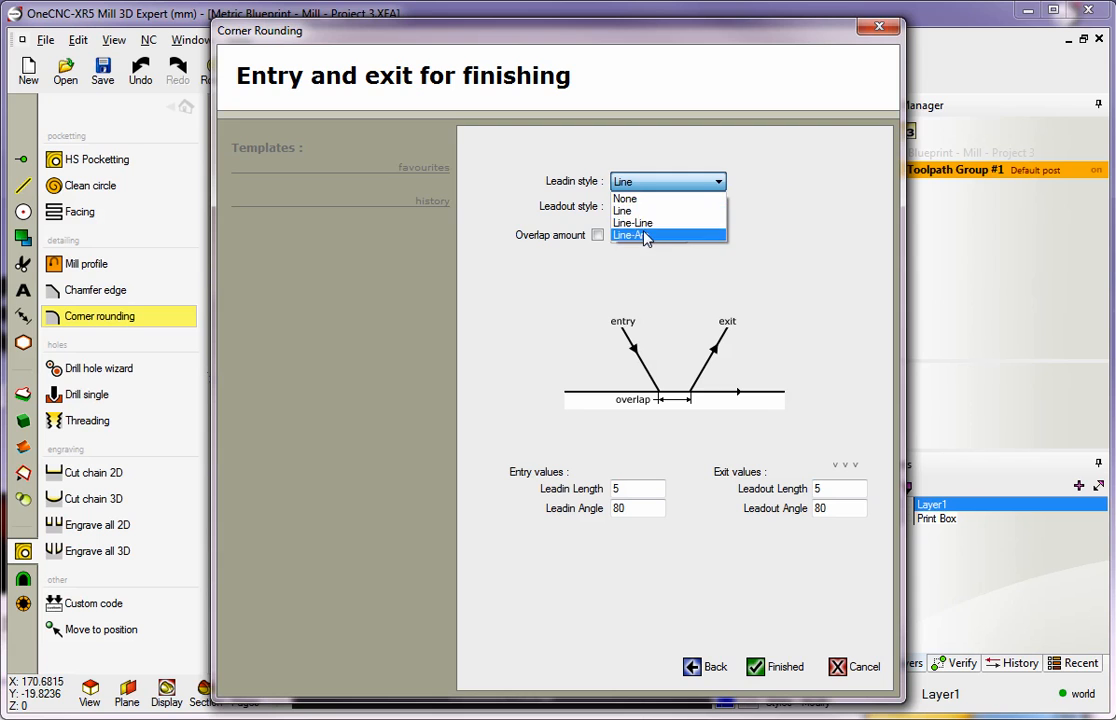
left_click(645, 234)
double_click(628, 488)
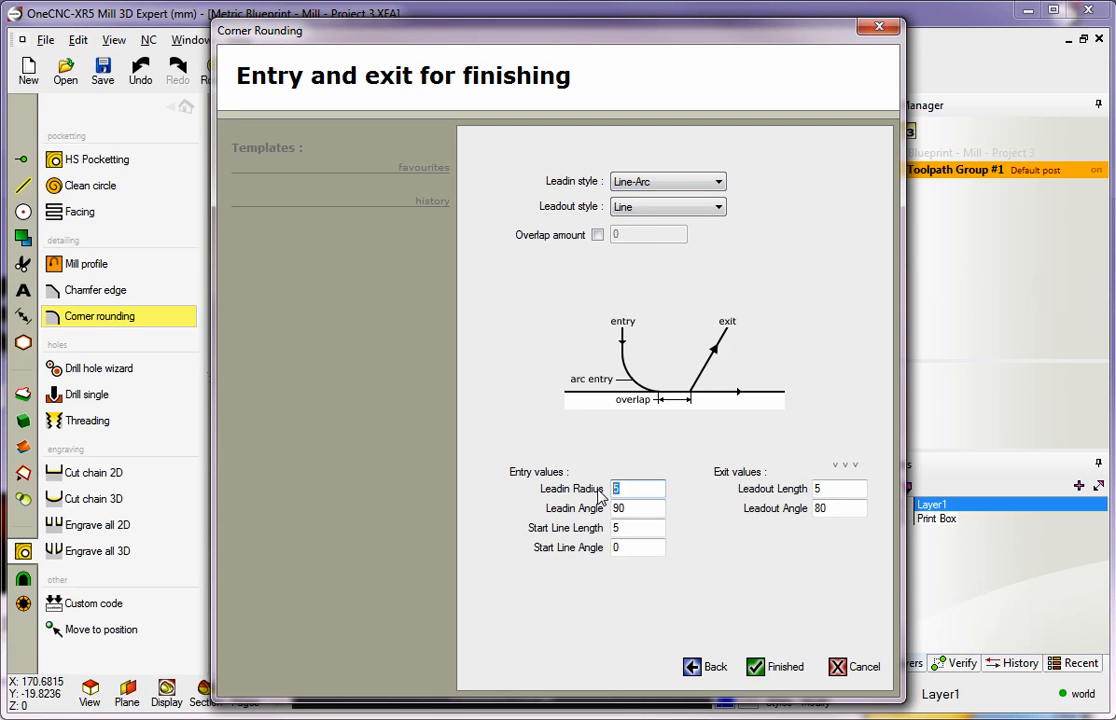
double_click(622, 510)
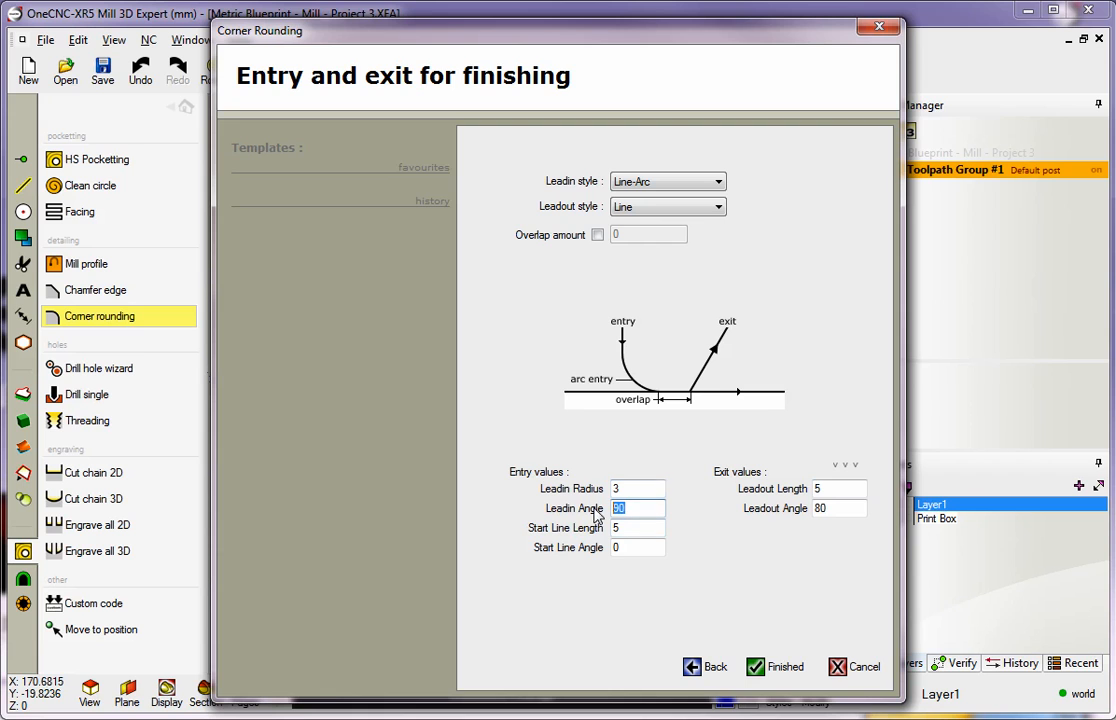
type("45")
key("Tab")
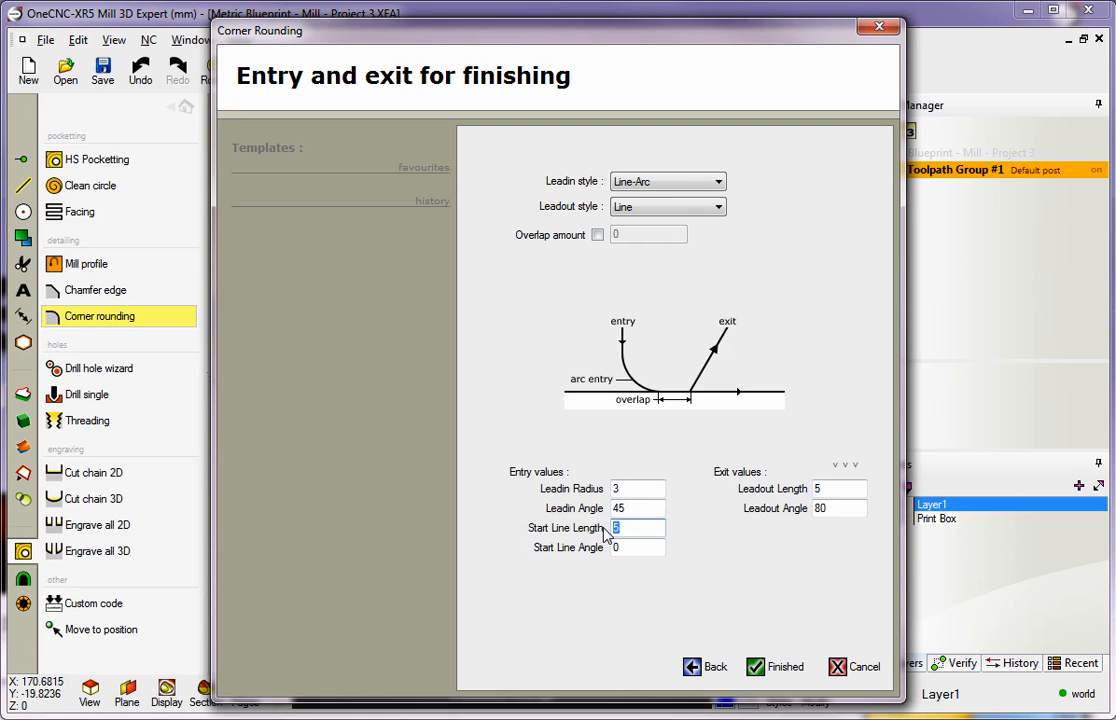
left_click(845, 464)
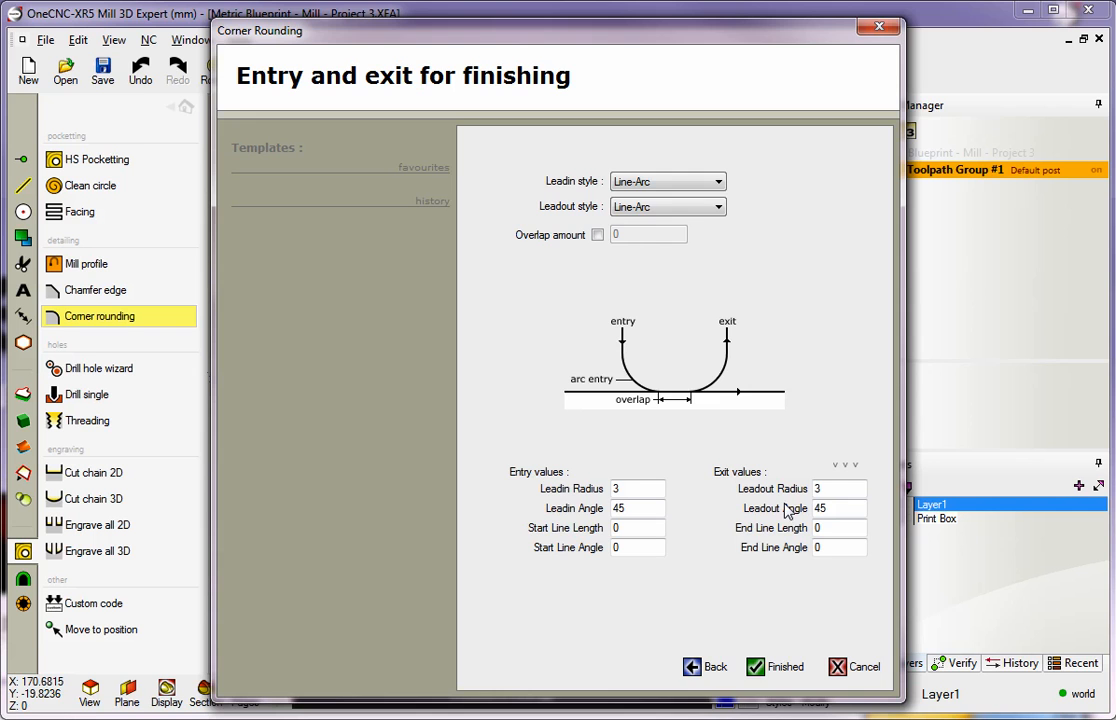
left_click(770, 666)
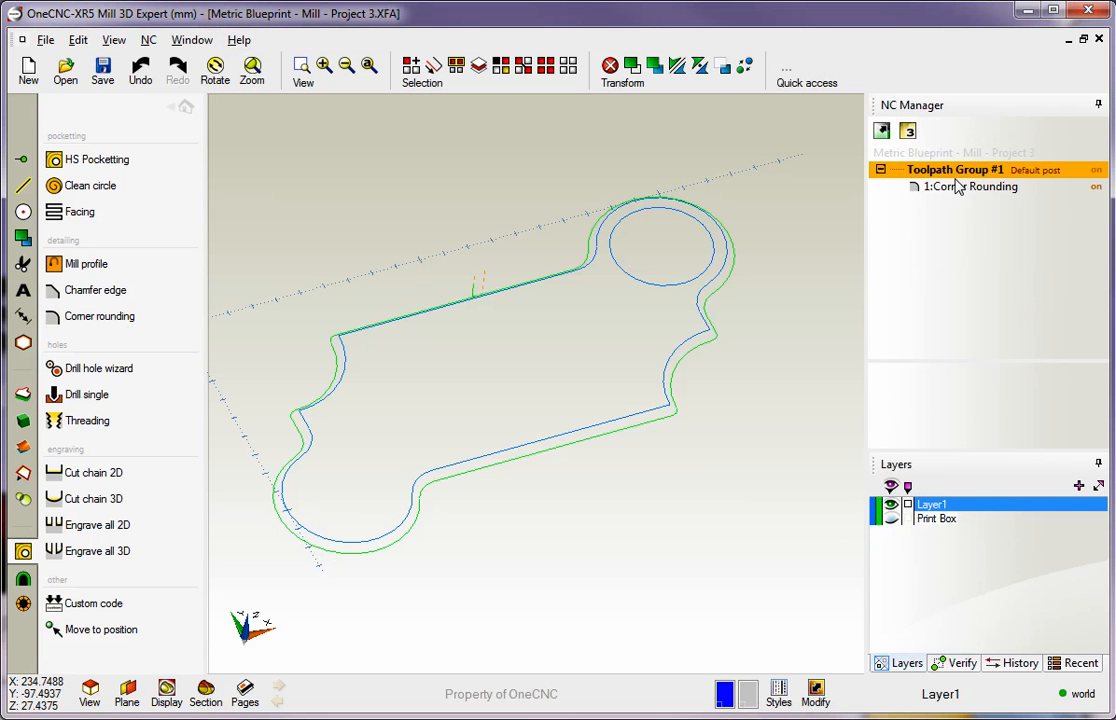
Simulate Toolpath Group #1 with the outer profile as stock boundary, inspect the rounded edge from another angle, and close the simulation
right_click(957, 177)
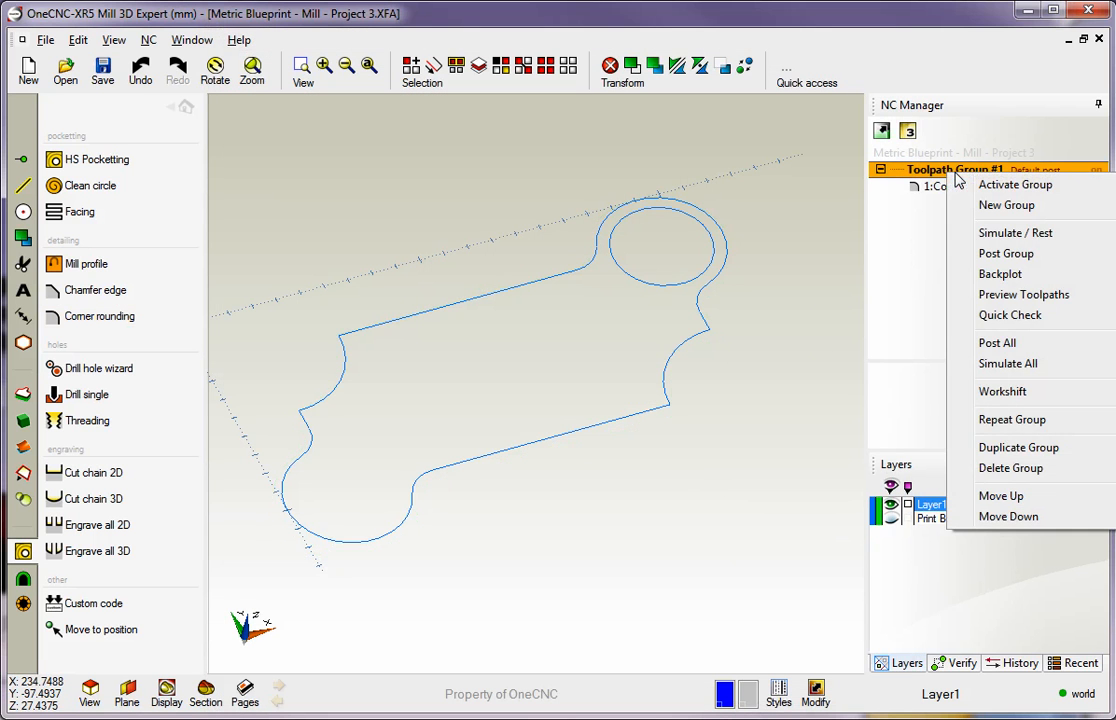
left_click(1005, 234)
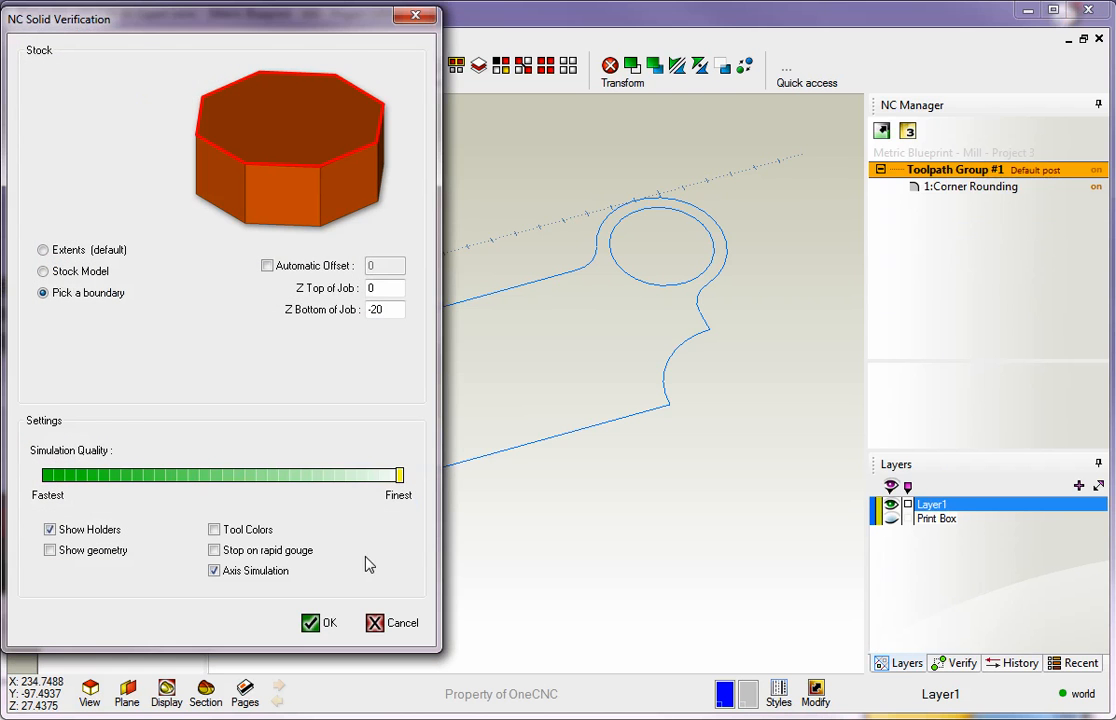
left_click(320, 622)
left_click(458, 302)
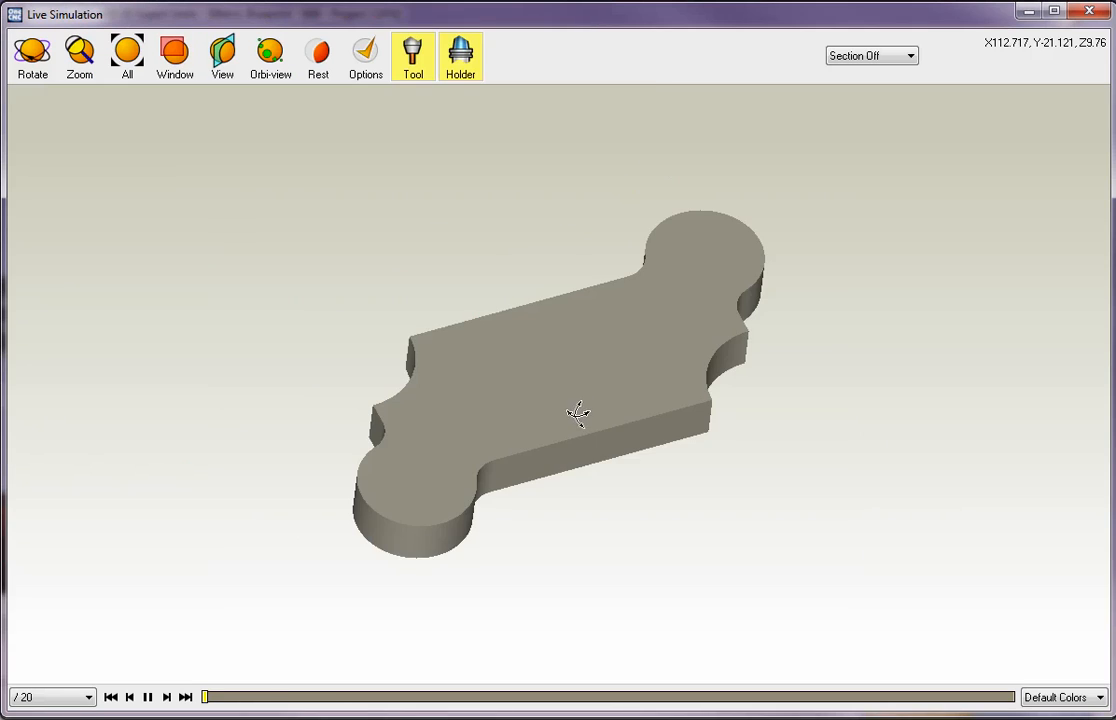
left_click_drag(568, 378, 431, 416)
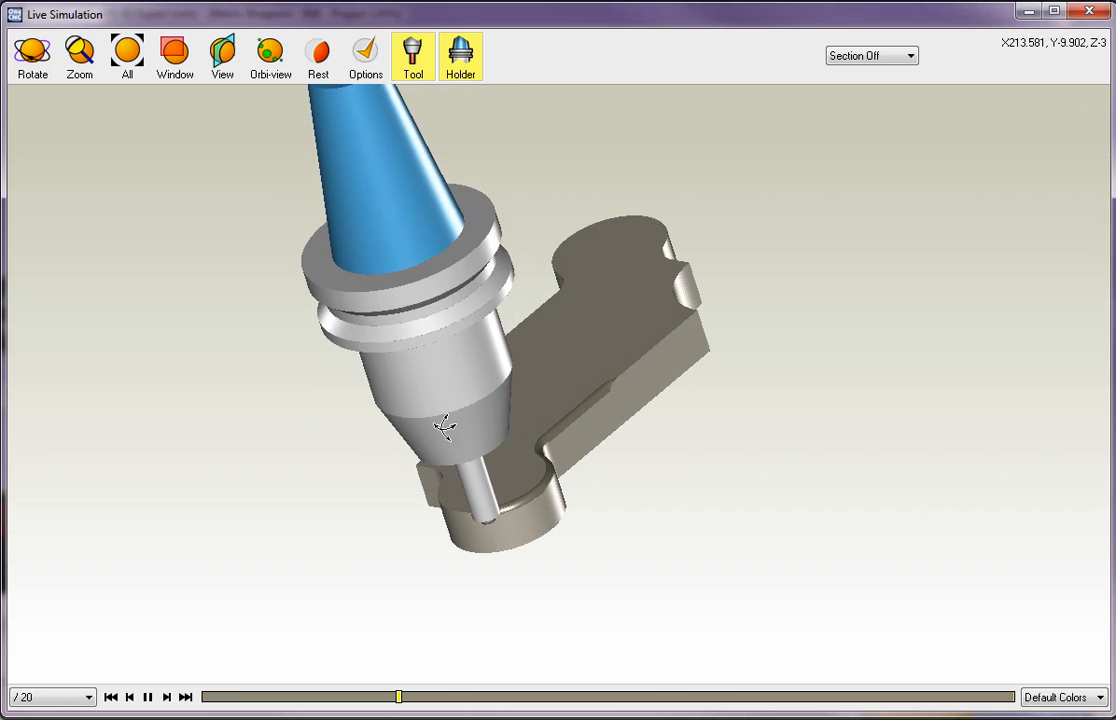
left_click(1088, 12)
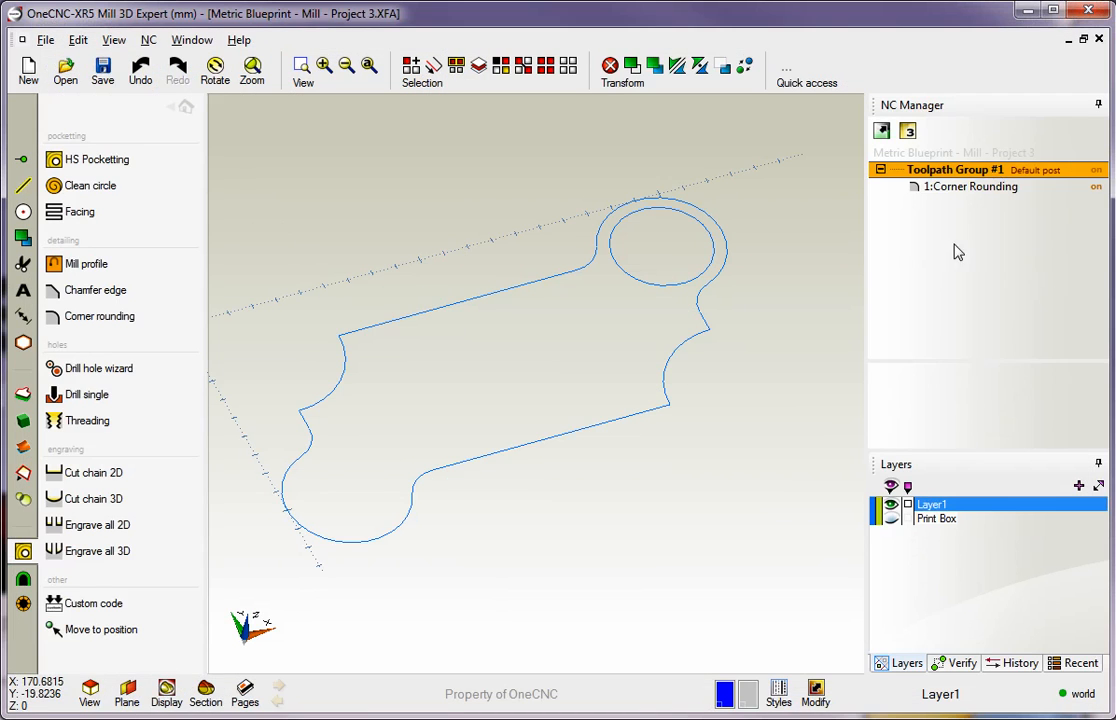